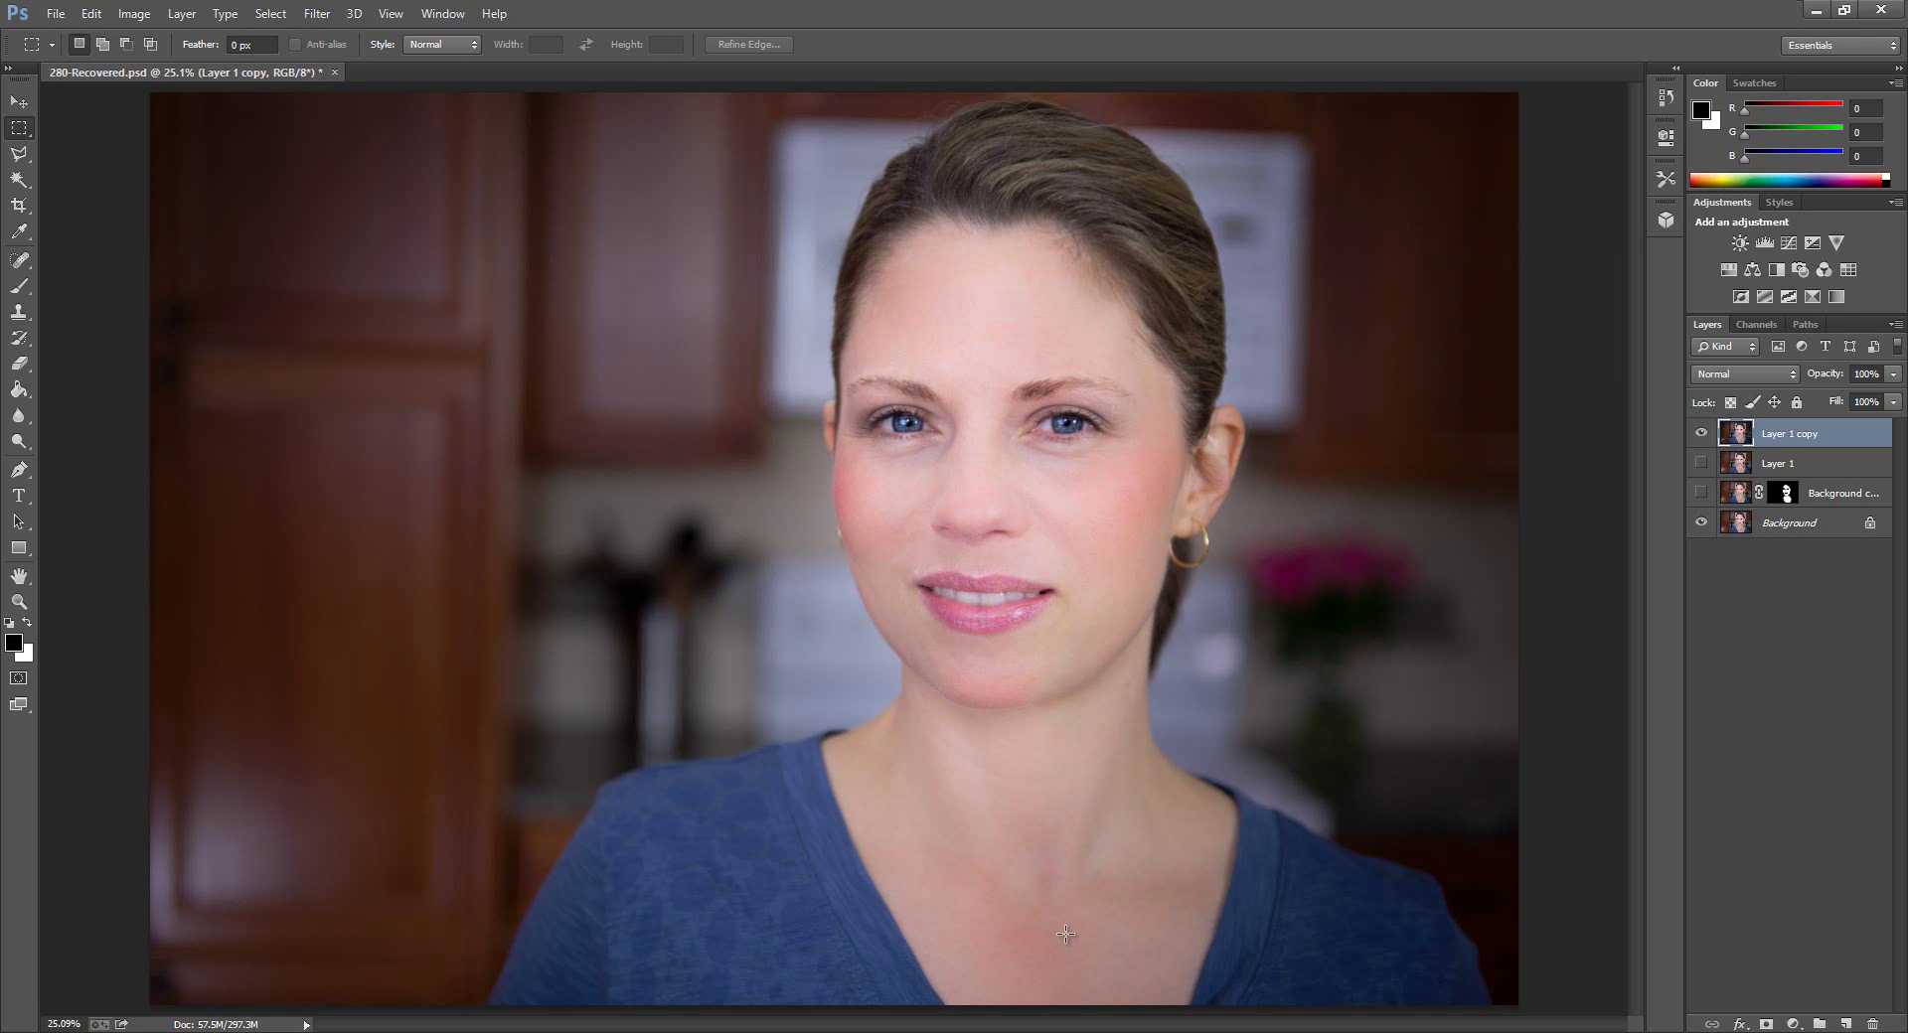
click(1700, 434)
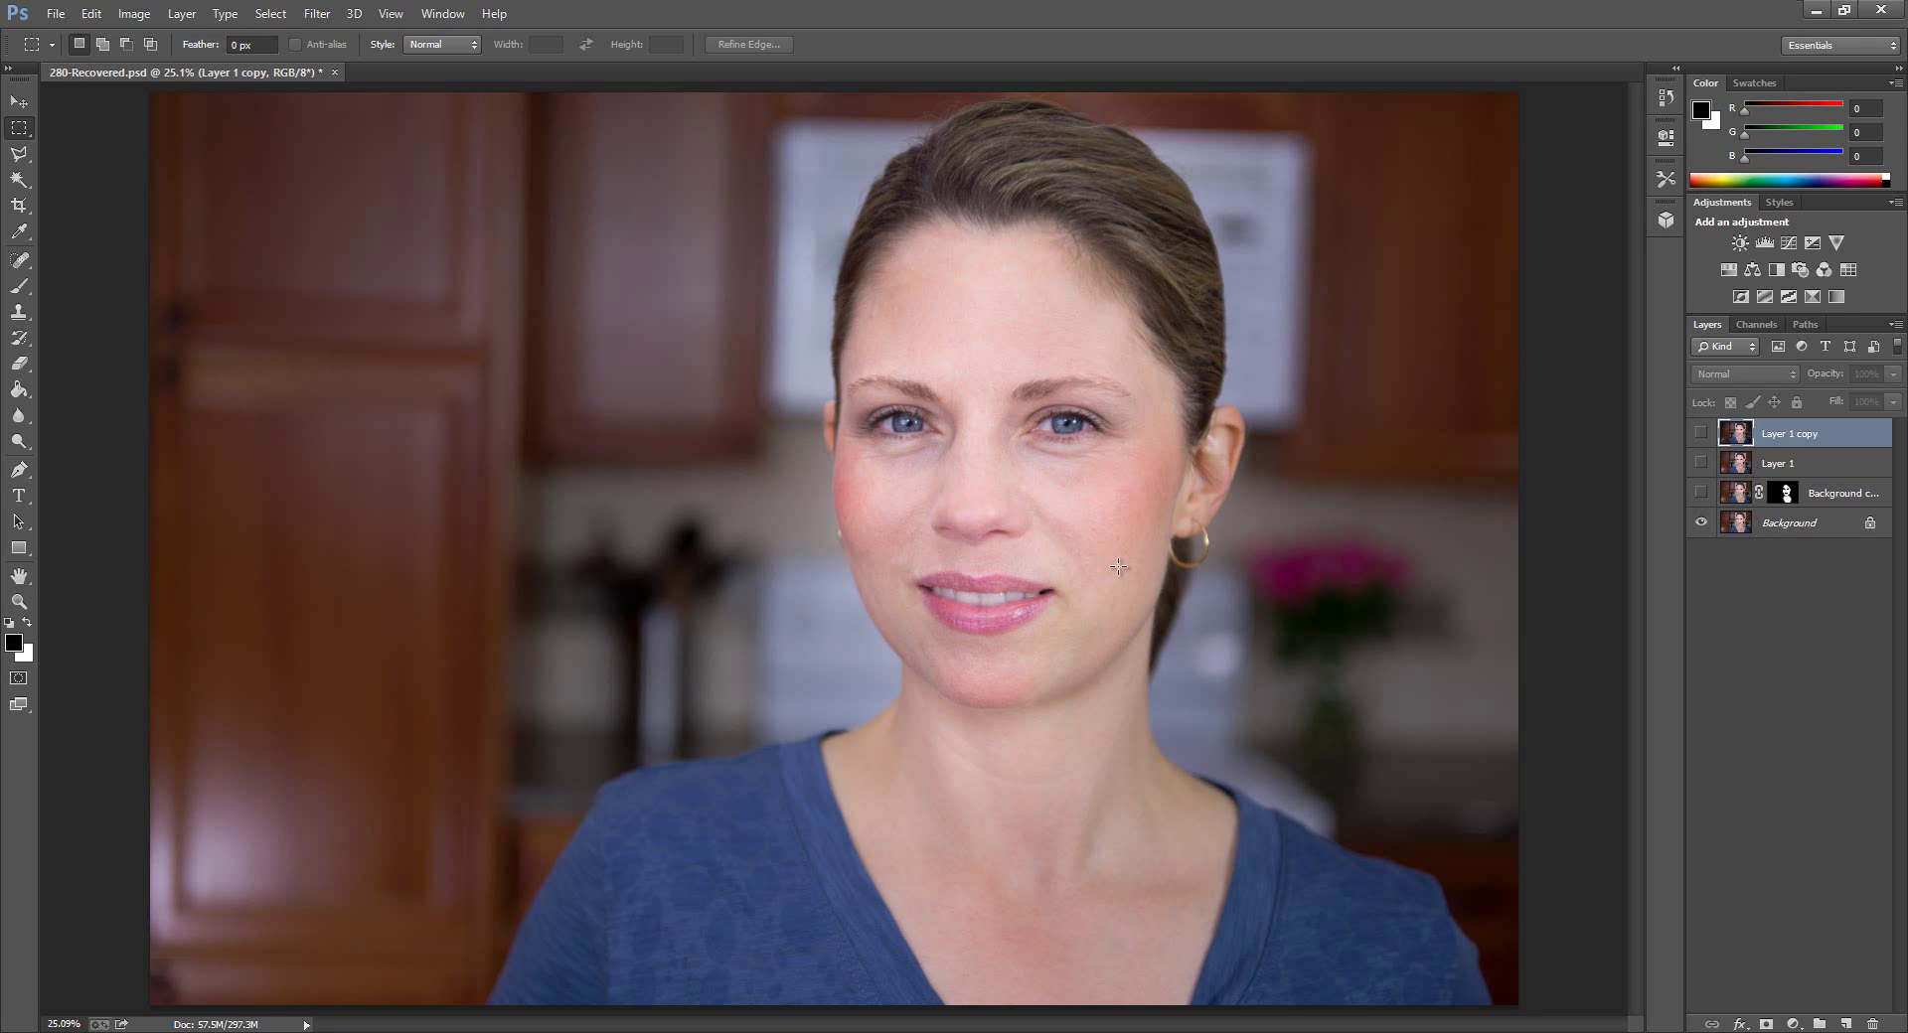
click(1701, 432)
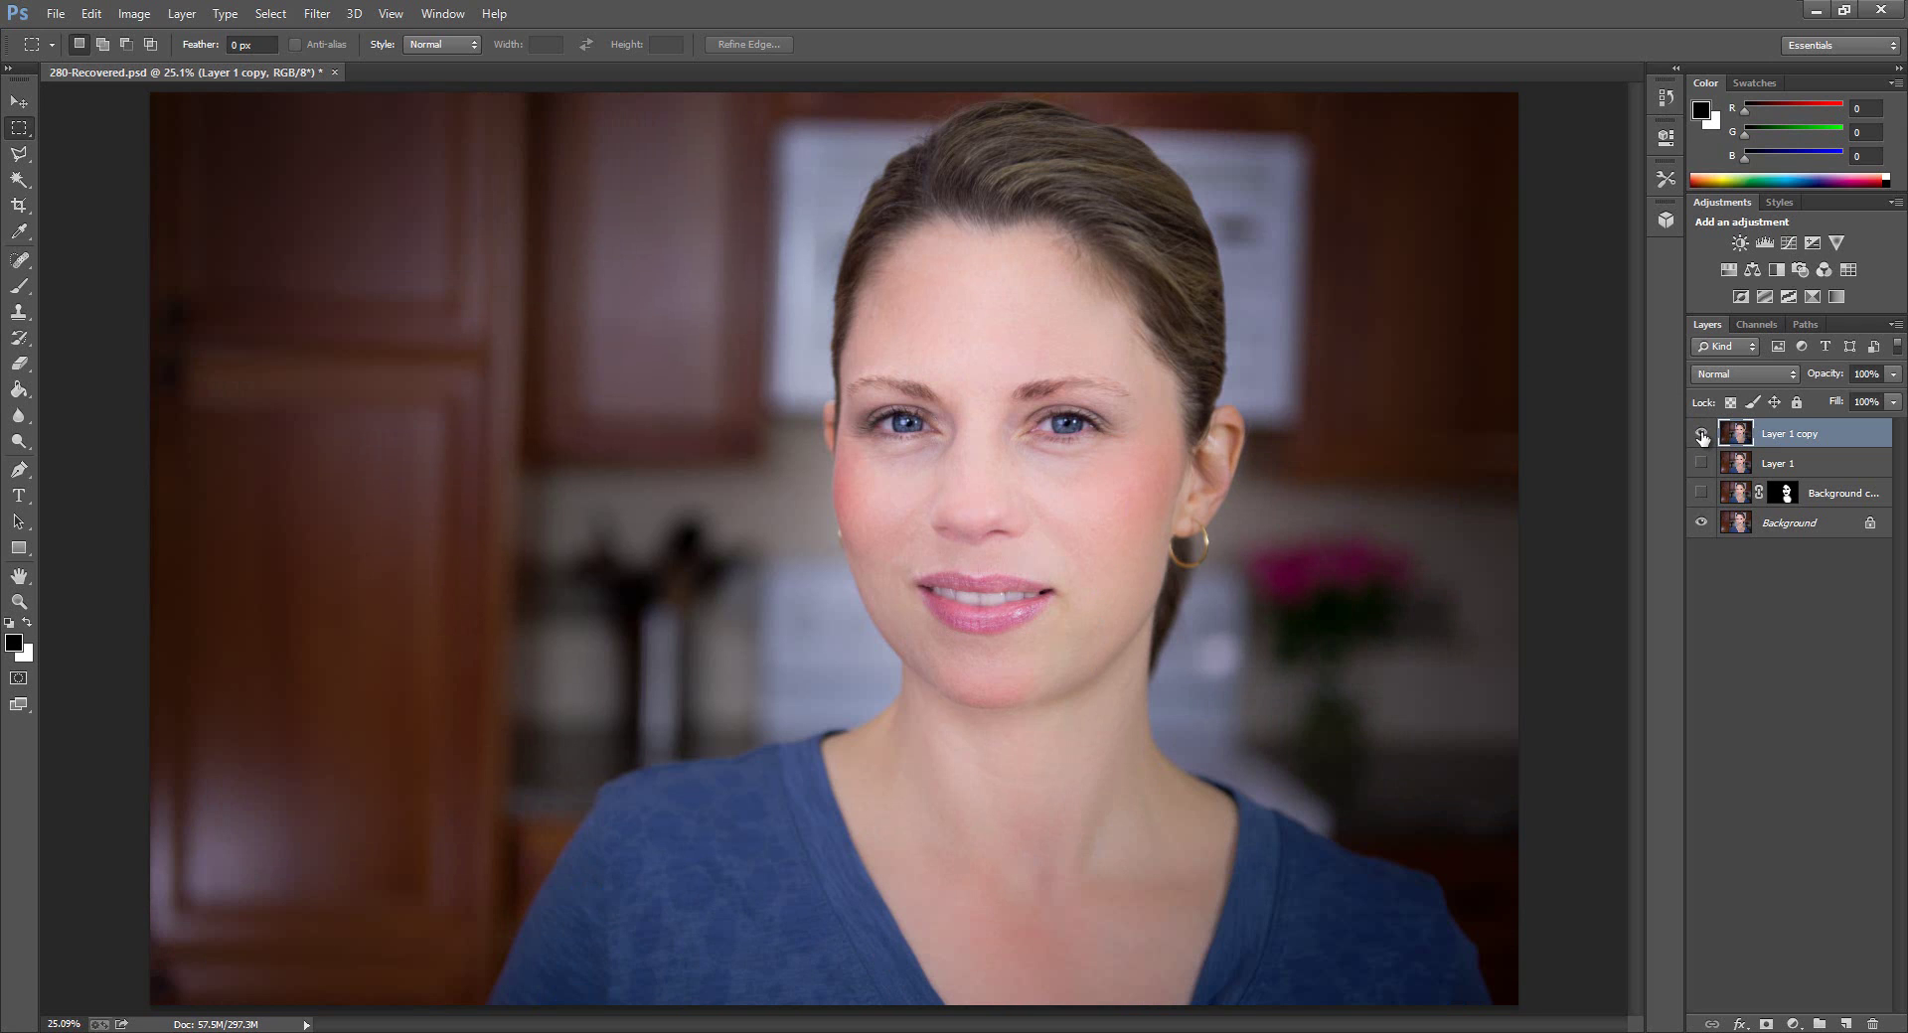
click(1701, 434)
click(1701, 434)
shift+click(1853, 495)
Delete the three selected retouch layers and close the Smart Object-1 portrait document without saving.
drag(1854, 495, 1873, 1024)
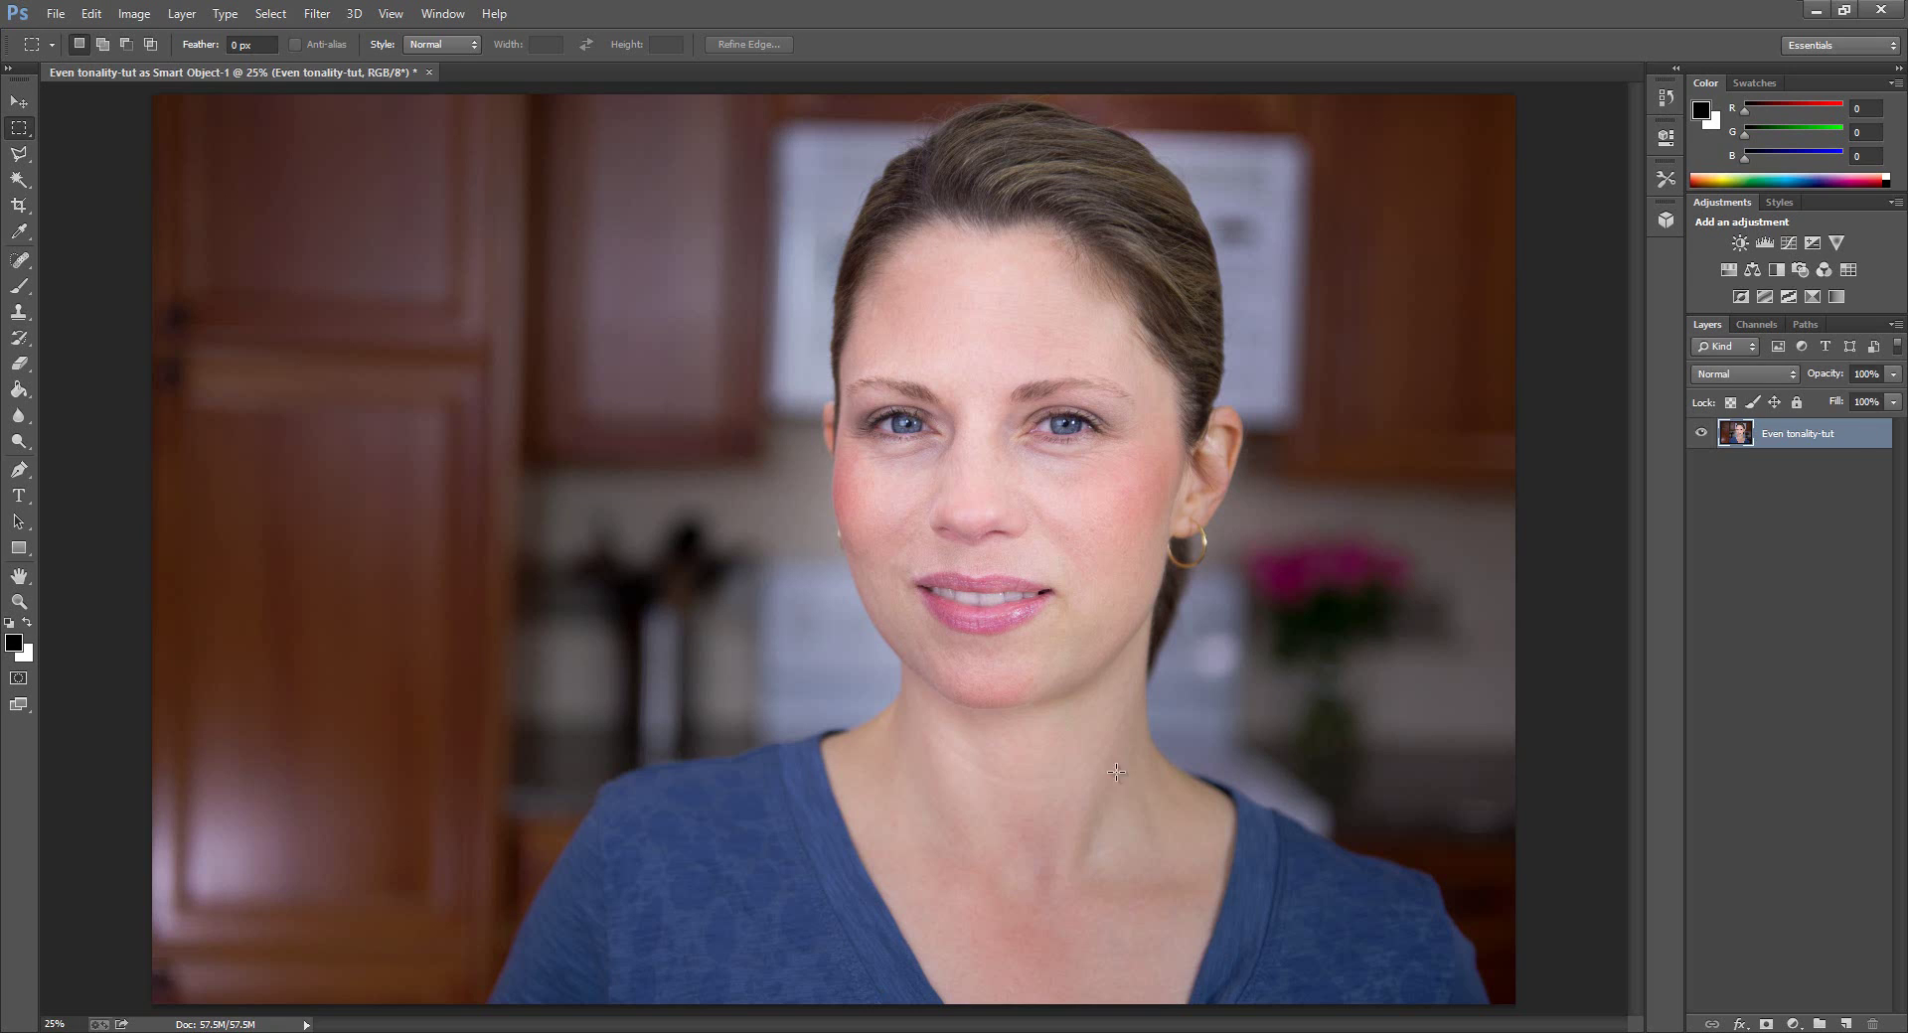
click(428, 70)
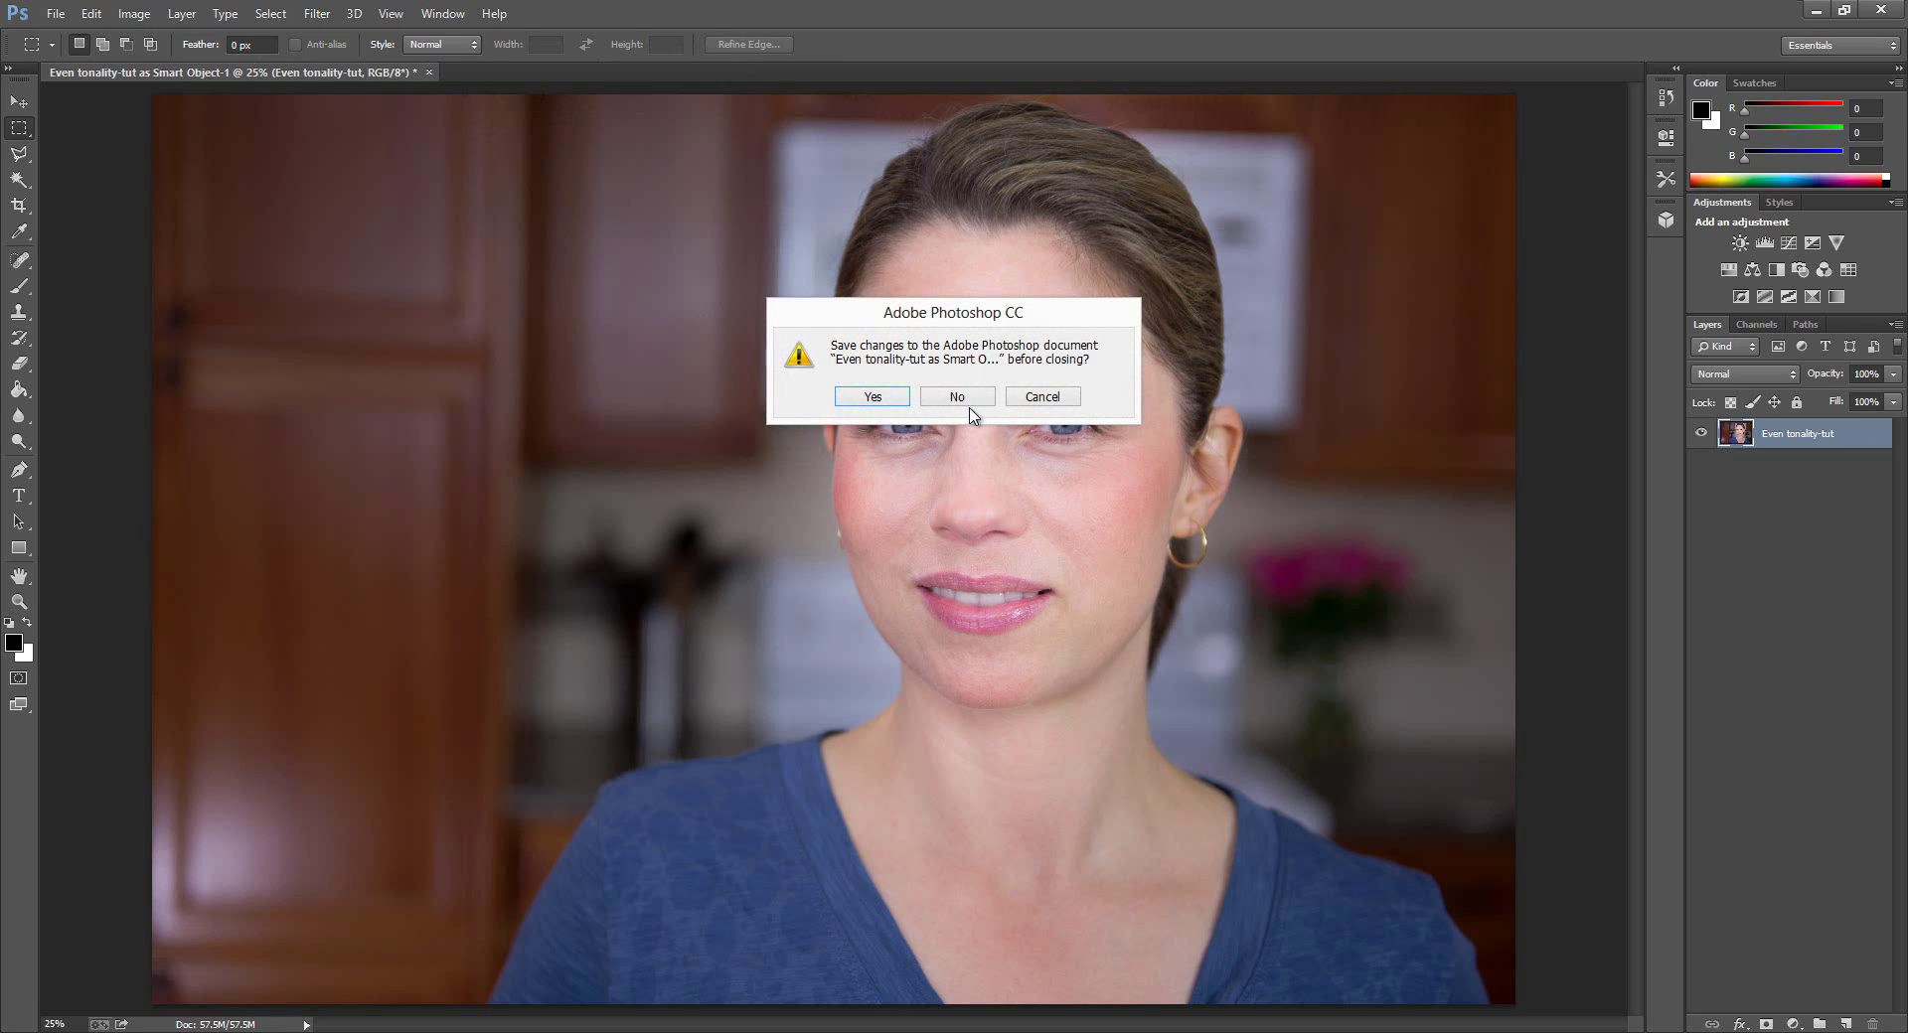
click(968, 400)
Drag Even tonality-tut.jpg from the 2013-02-17 folder into Camera Raw, set to Open Object.
key(alt+Tab)
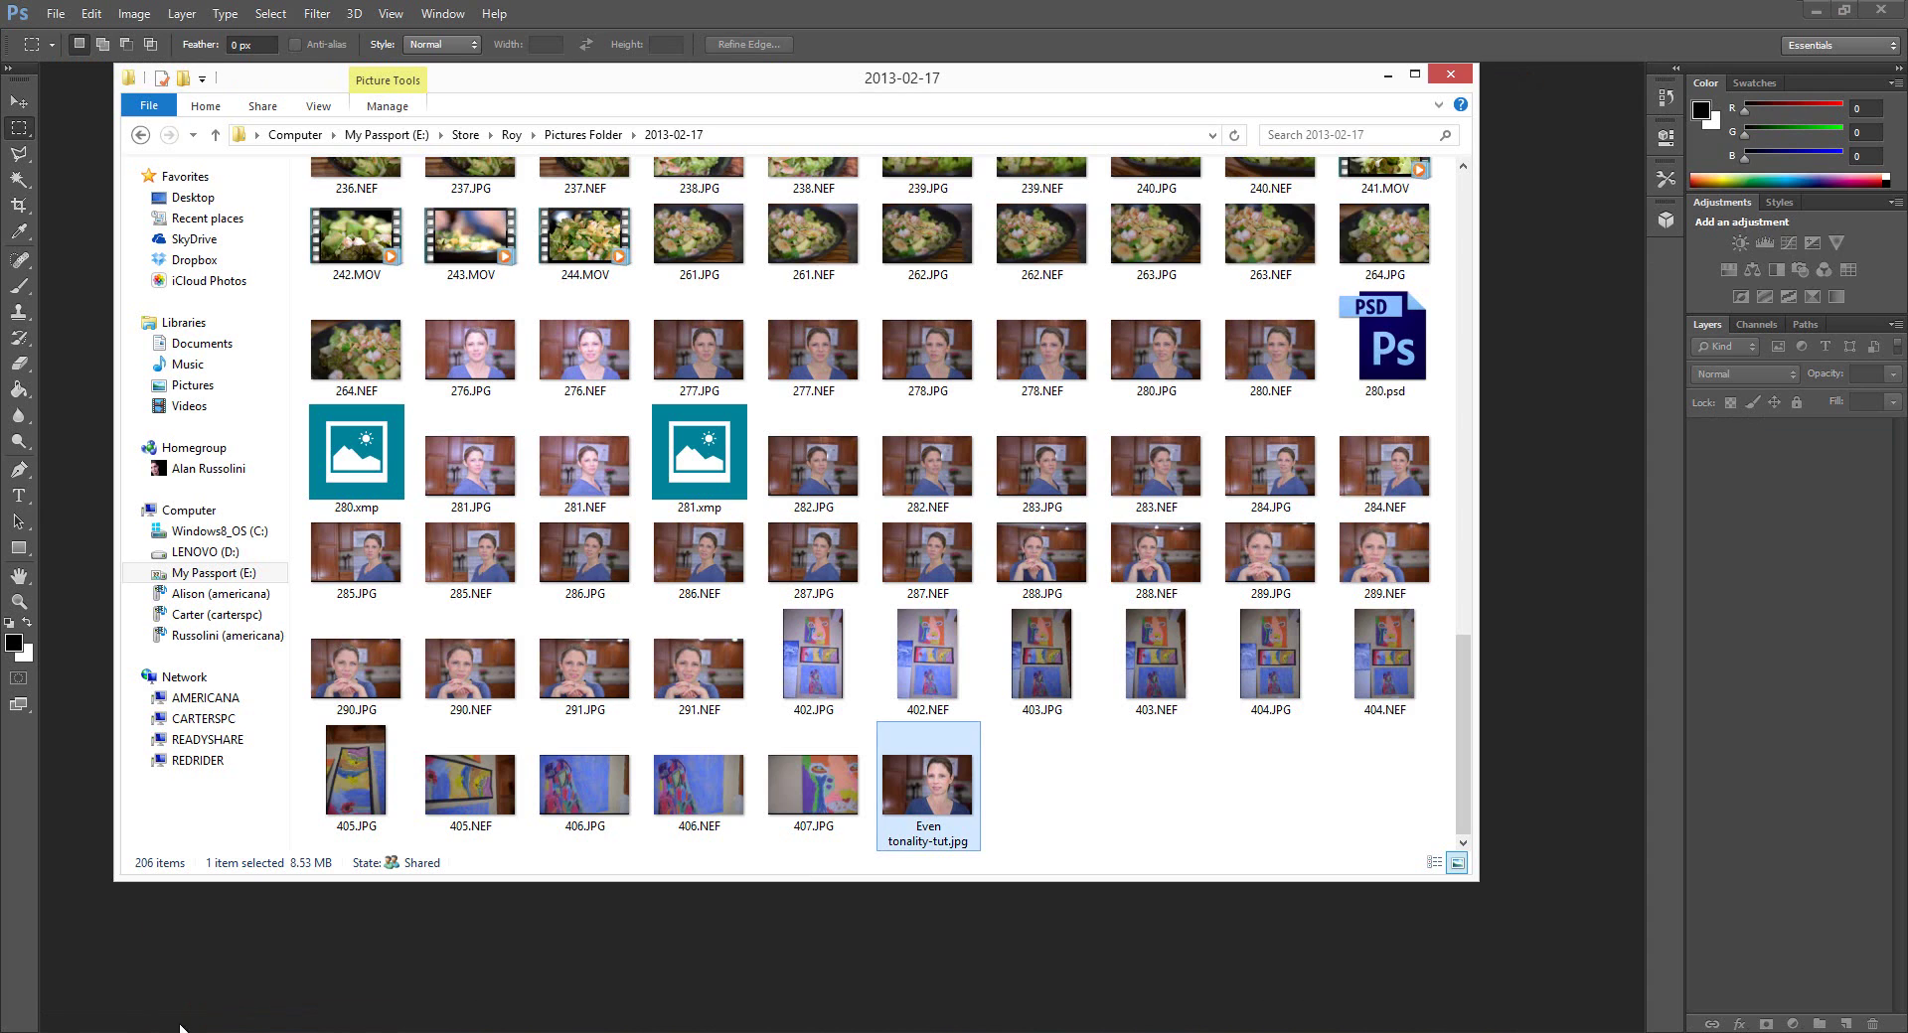
drag(954, 789, 1532, 732)
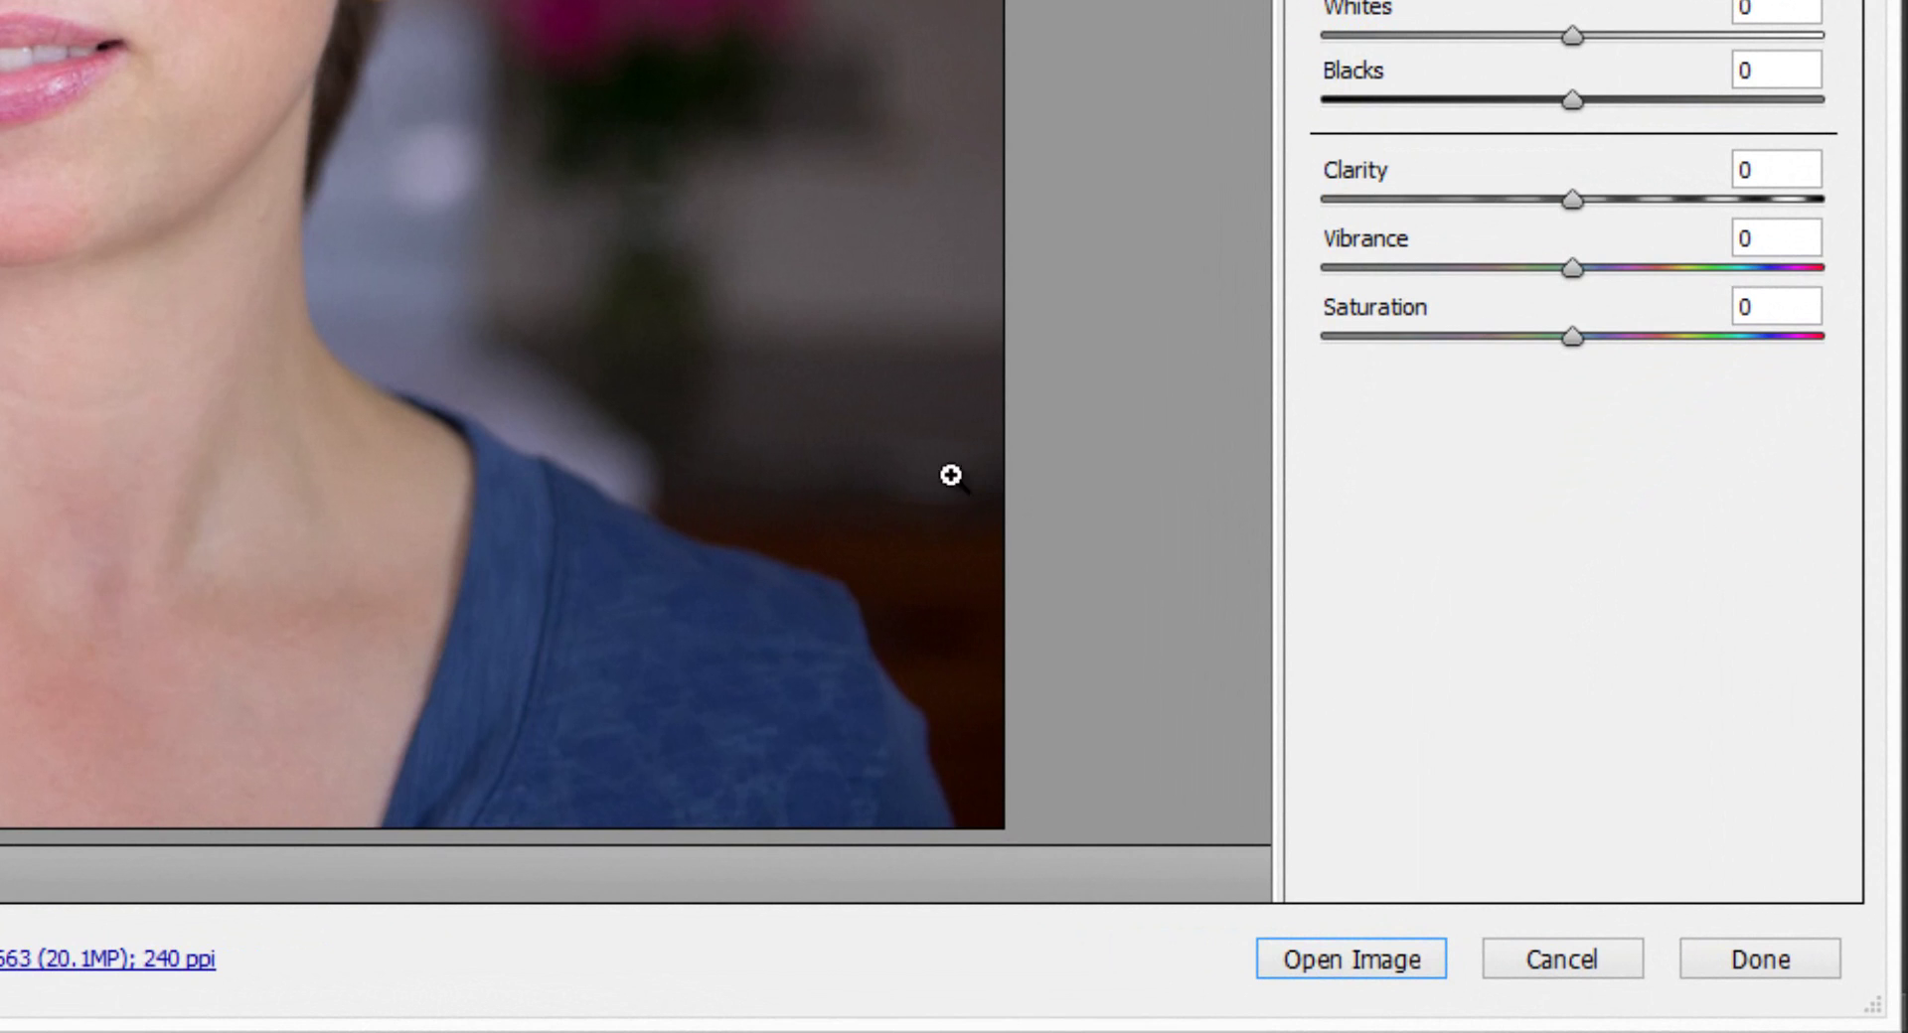
click(1378, 973)
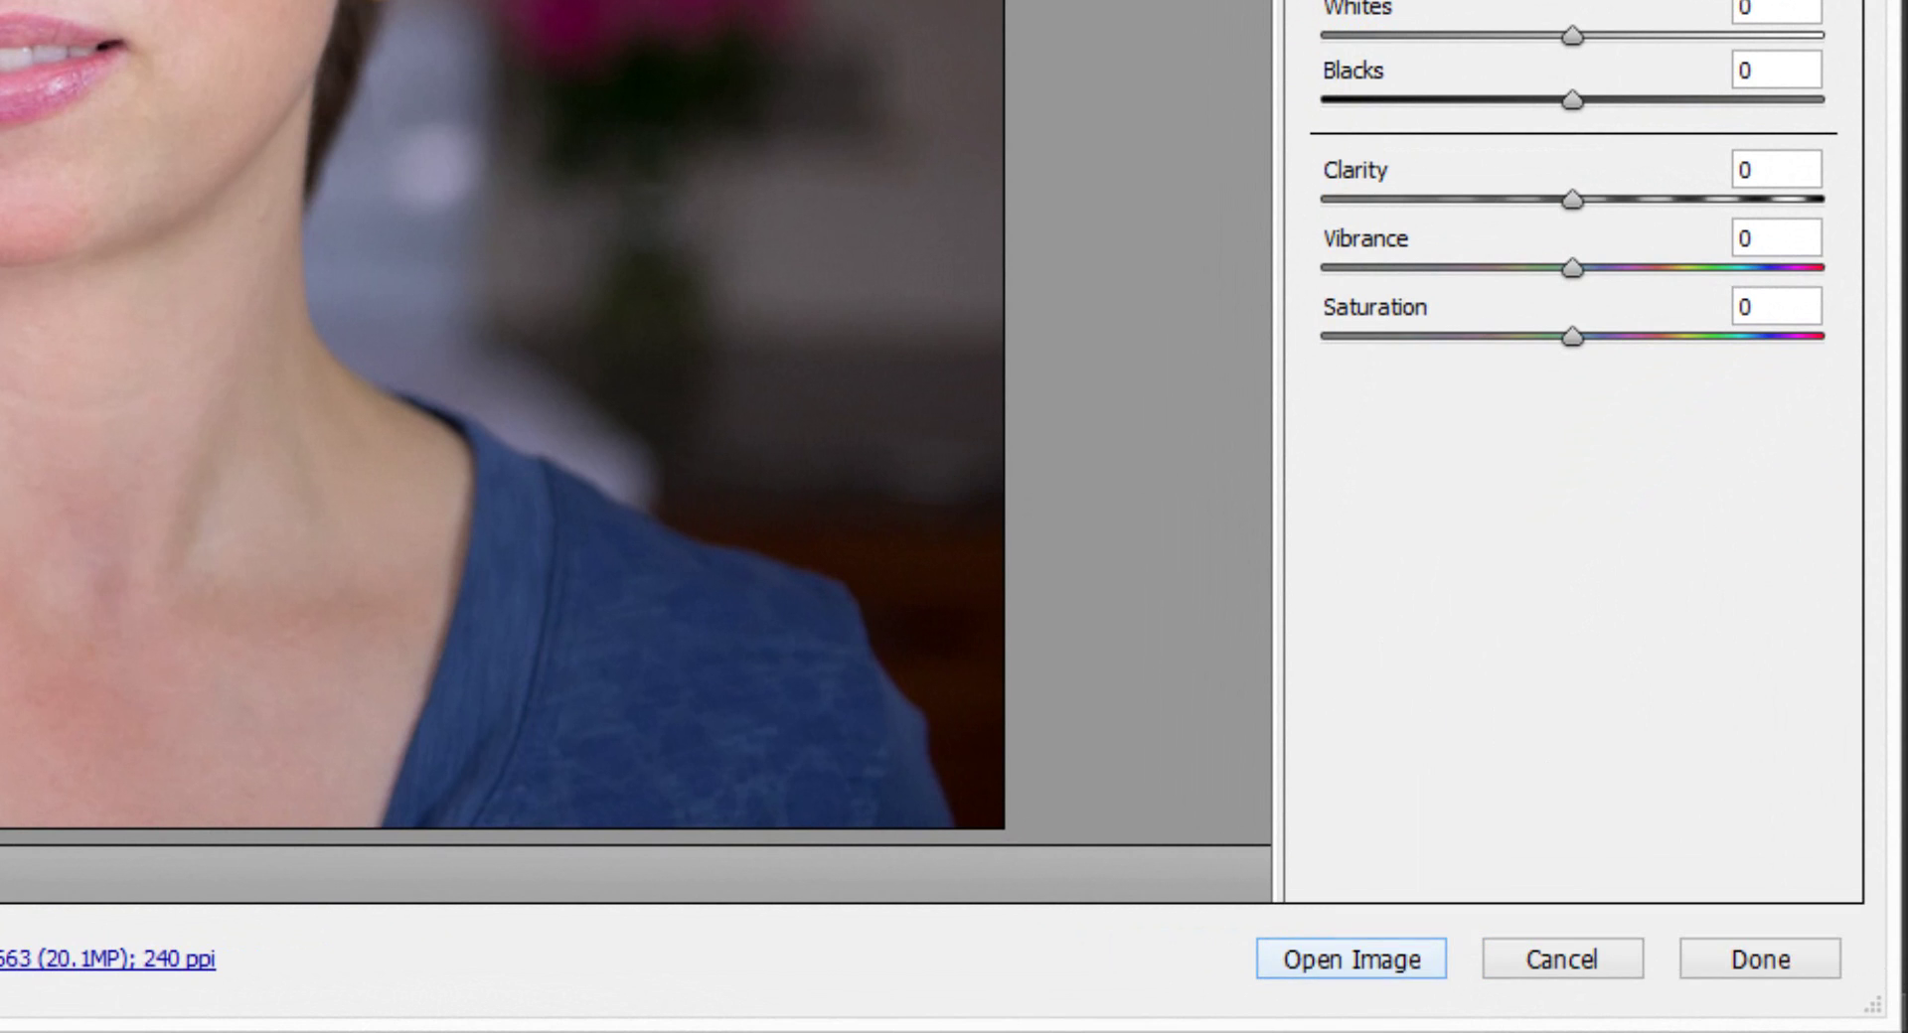
key(shift)
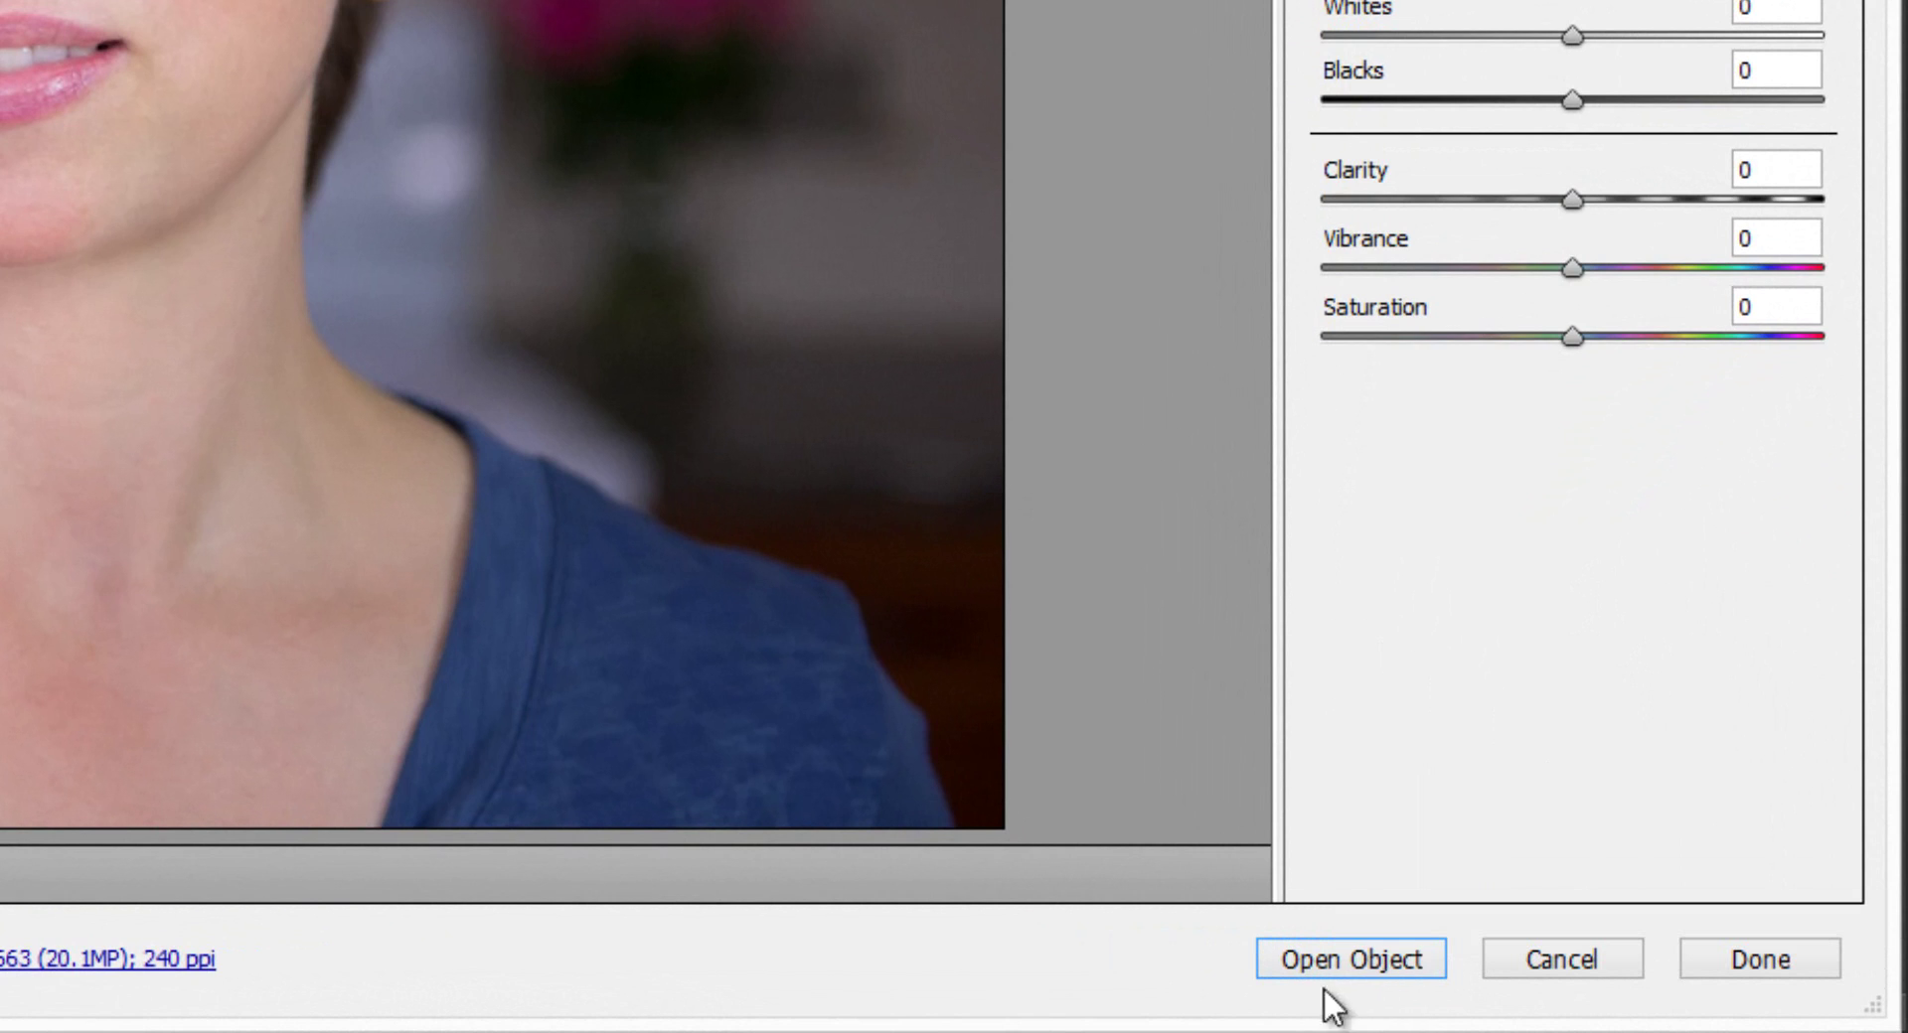
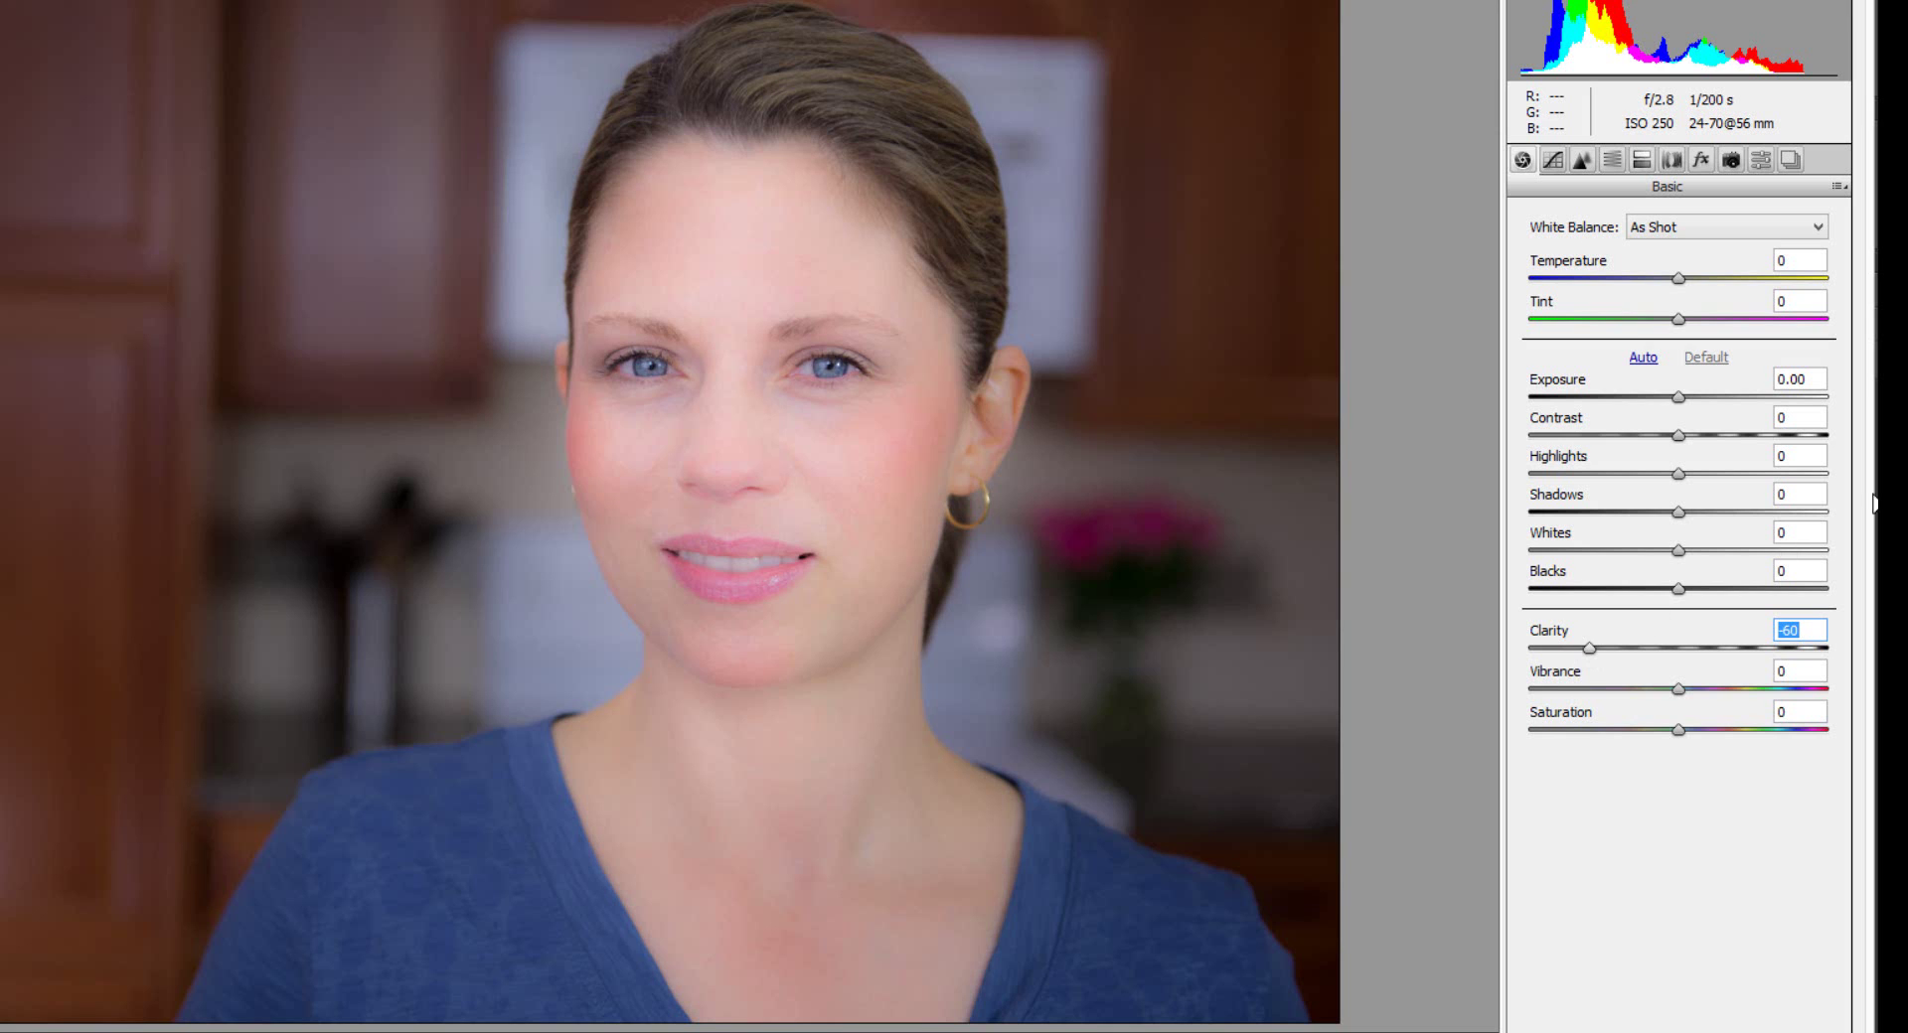
Confirm the reduced Camera Raw Clarity on the skin tone smart object.
key(Return)
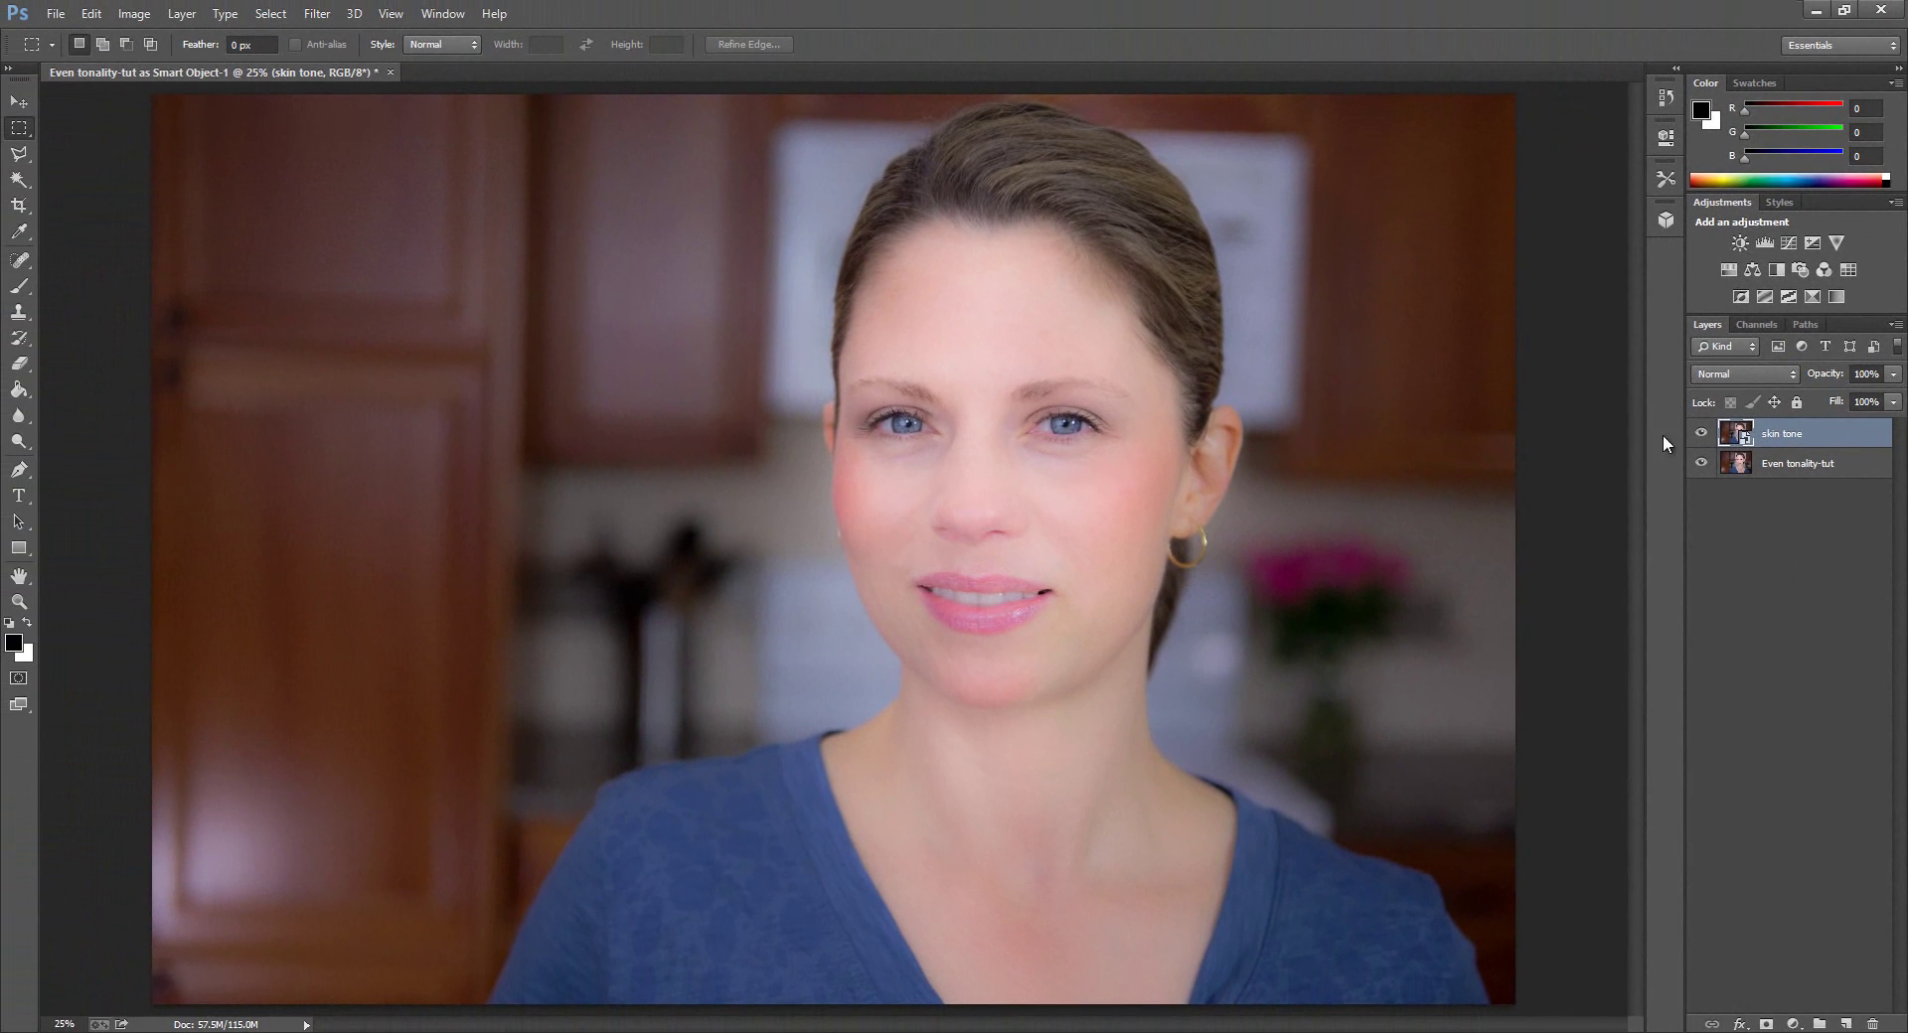
click(1702, 435)
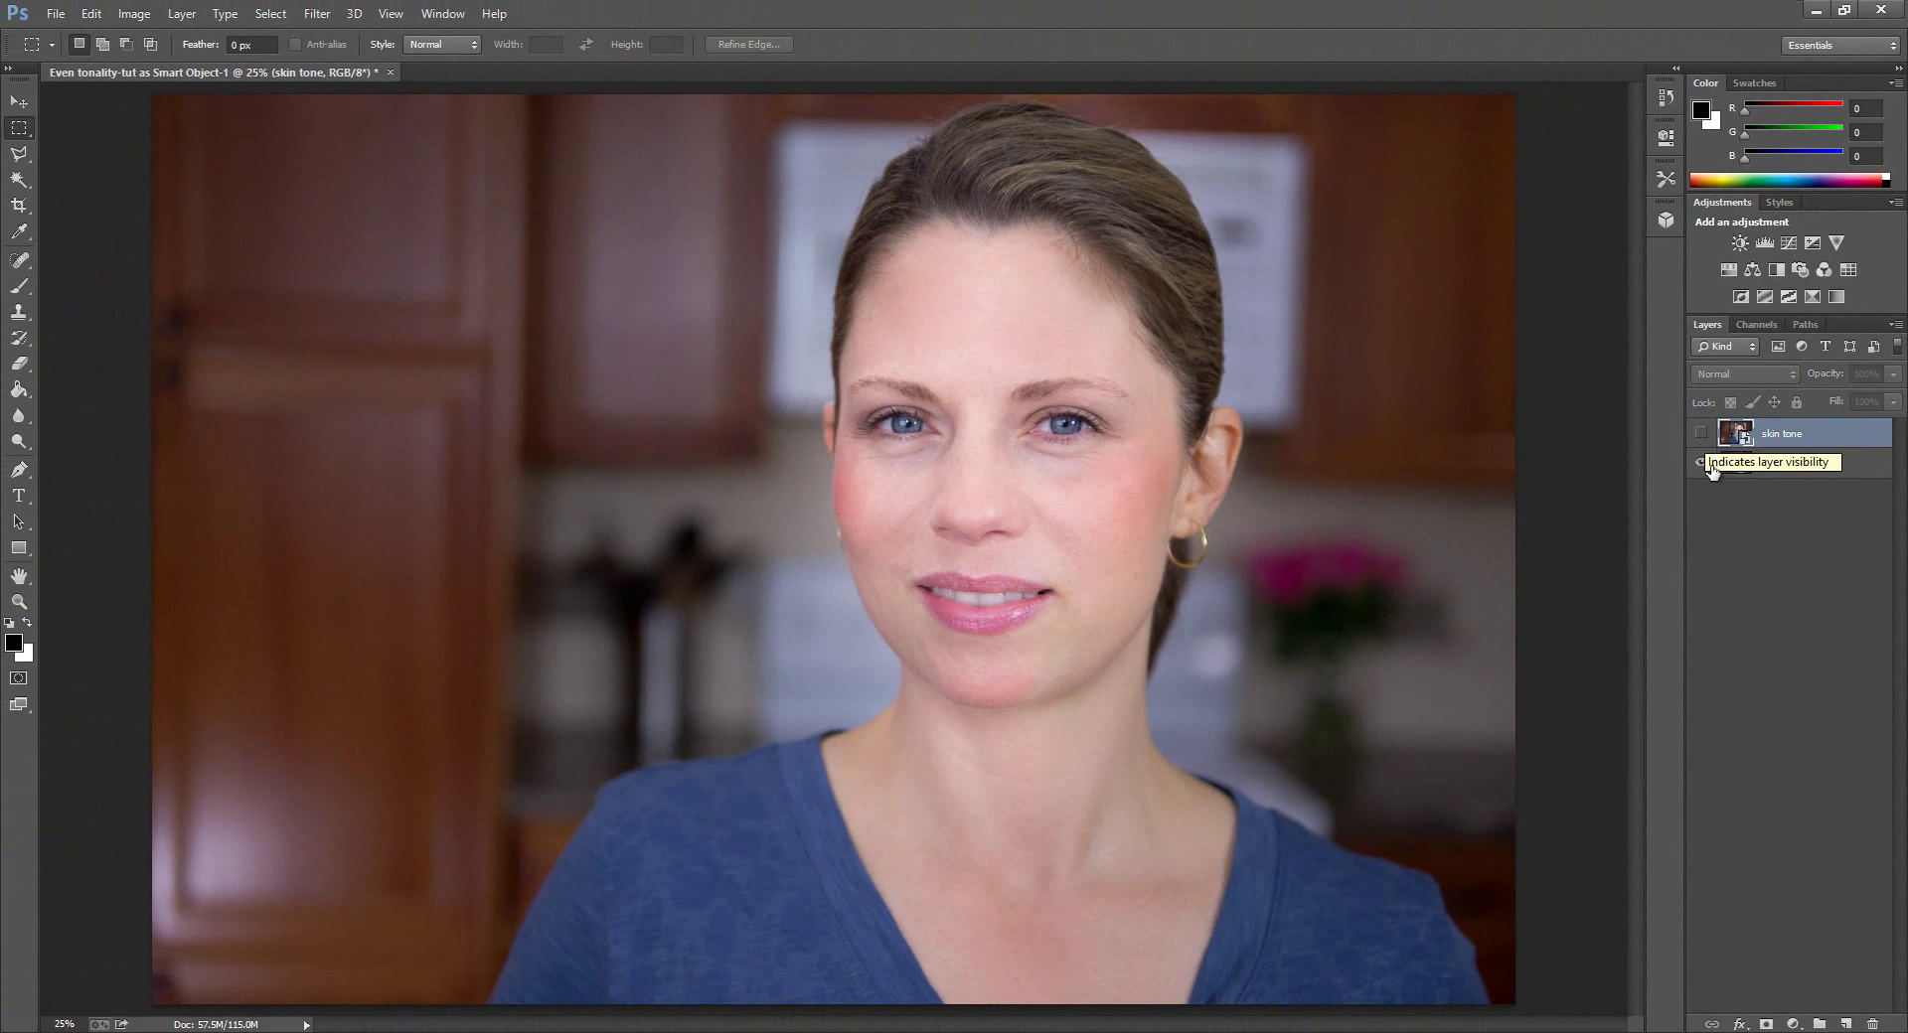
click(1701, 435)
click(1701, 435)
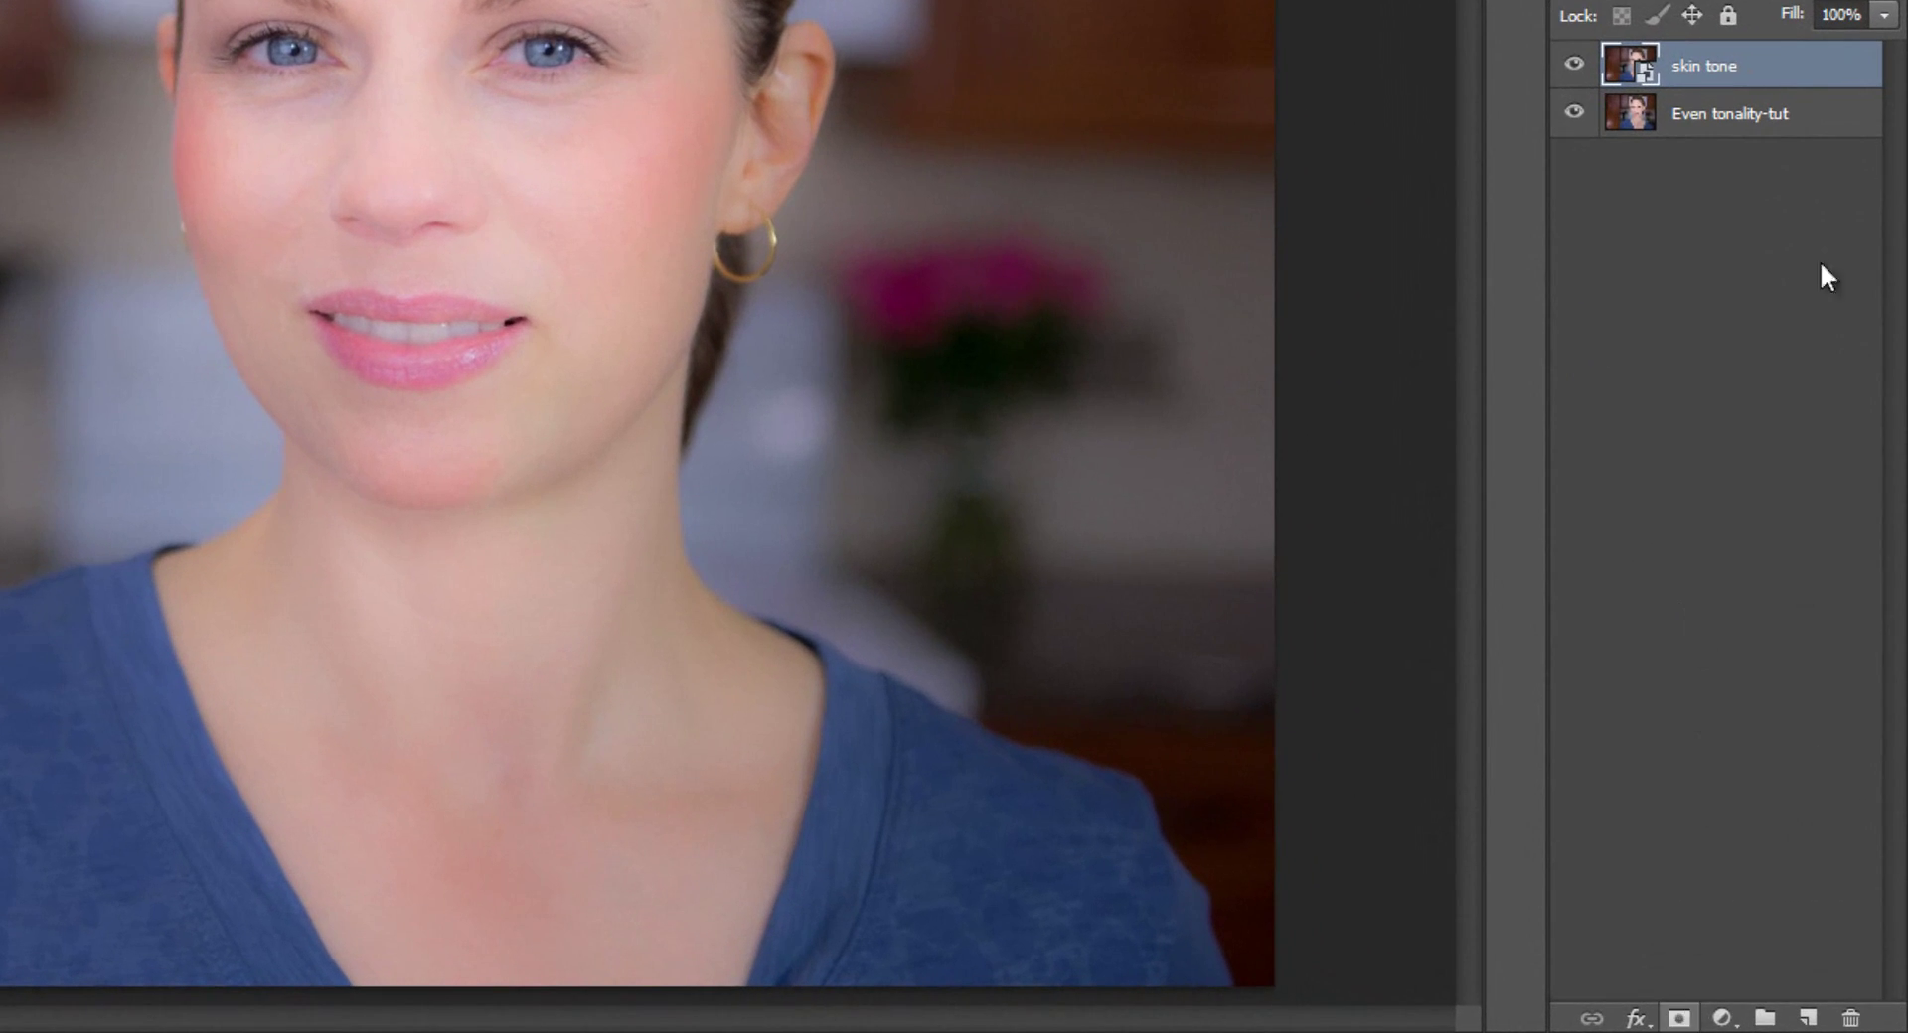
Add an all-black layer mask to skin tone and set the Brush to 0% hardness.
alt+click(1680, 1019)
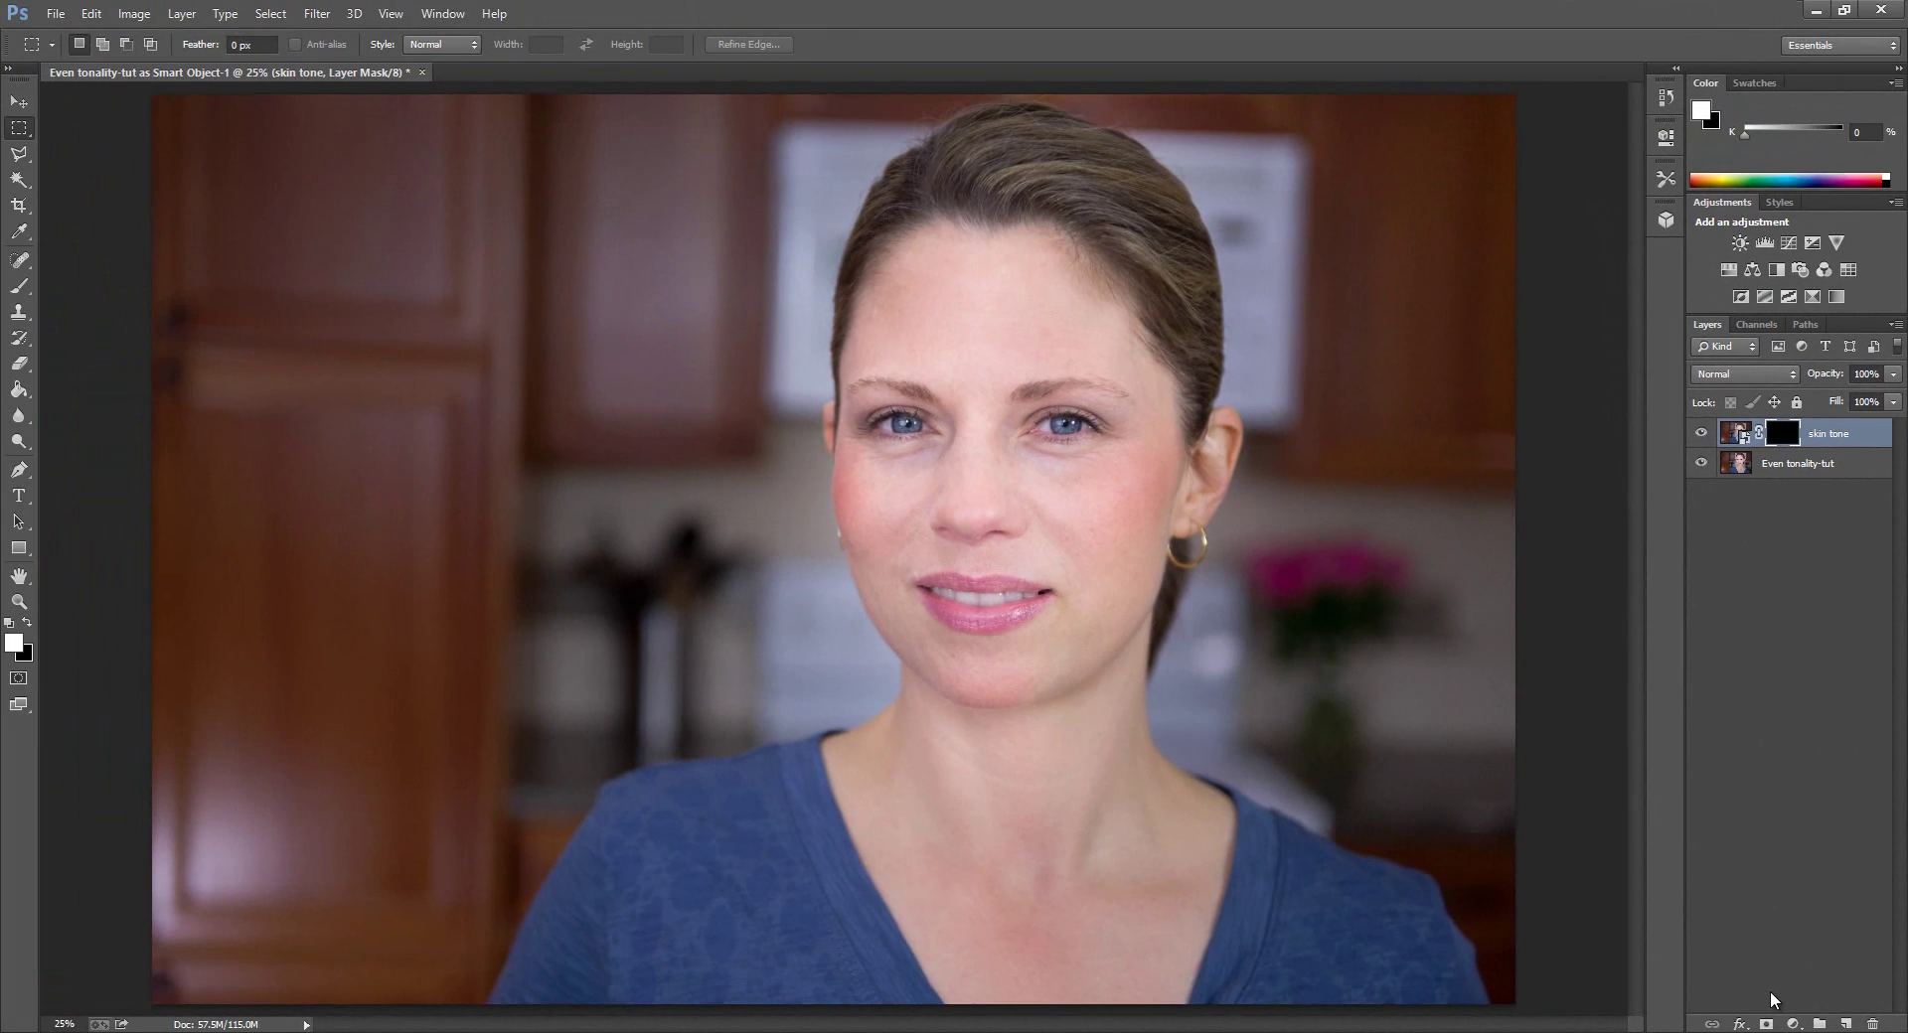
scroll(833, 548, up, 1)
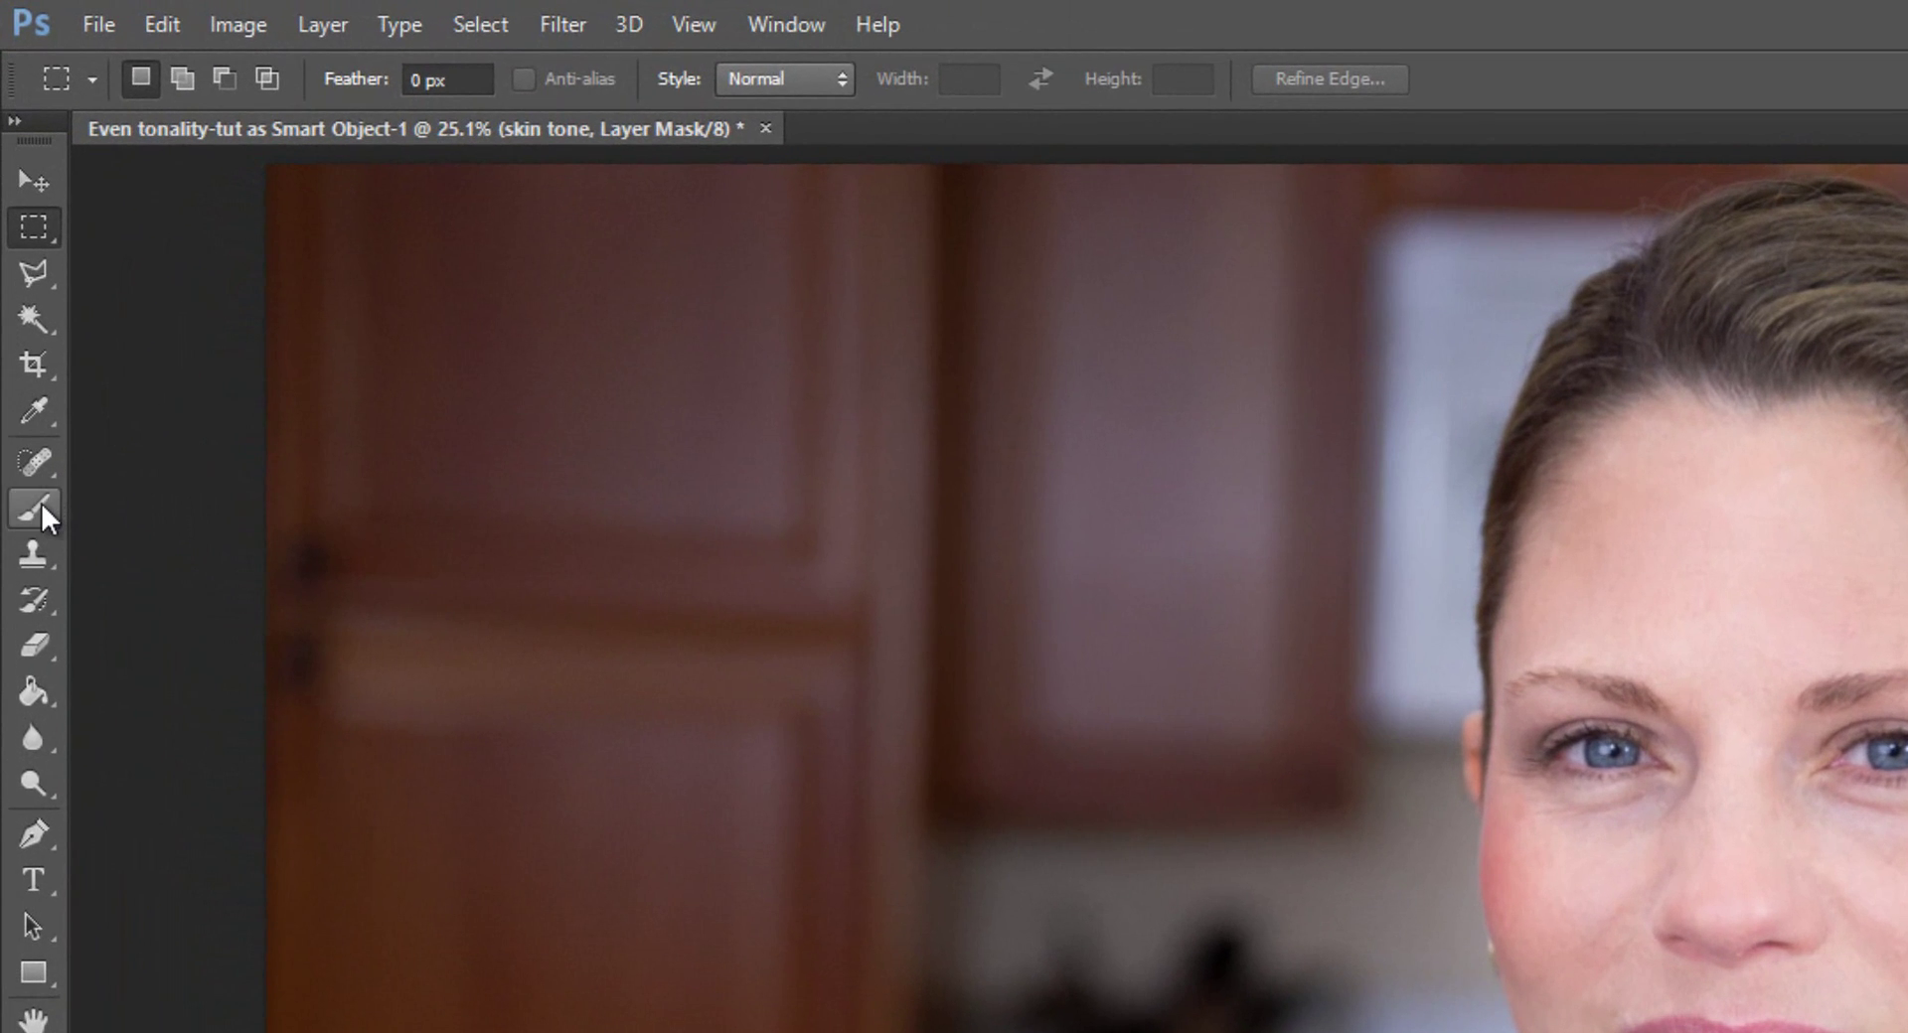
click(40, 502)
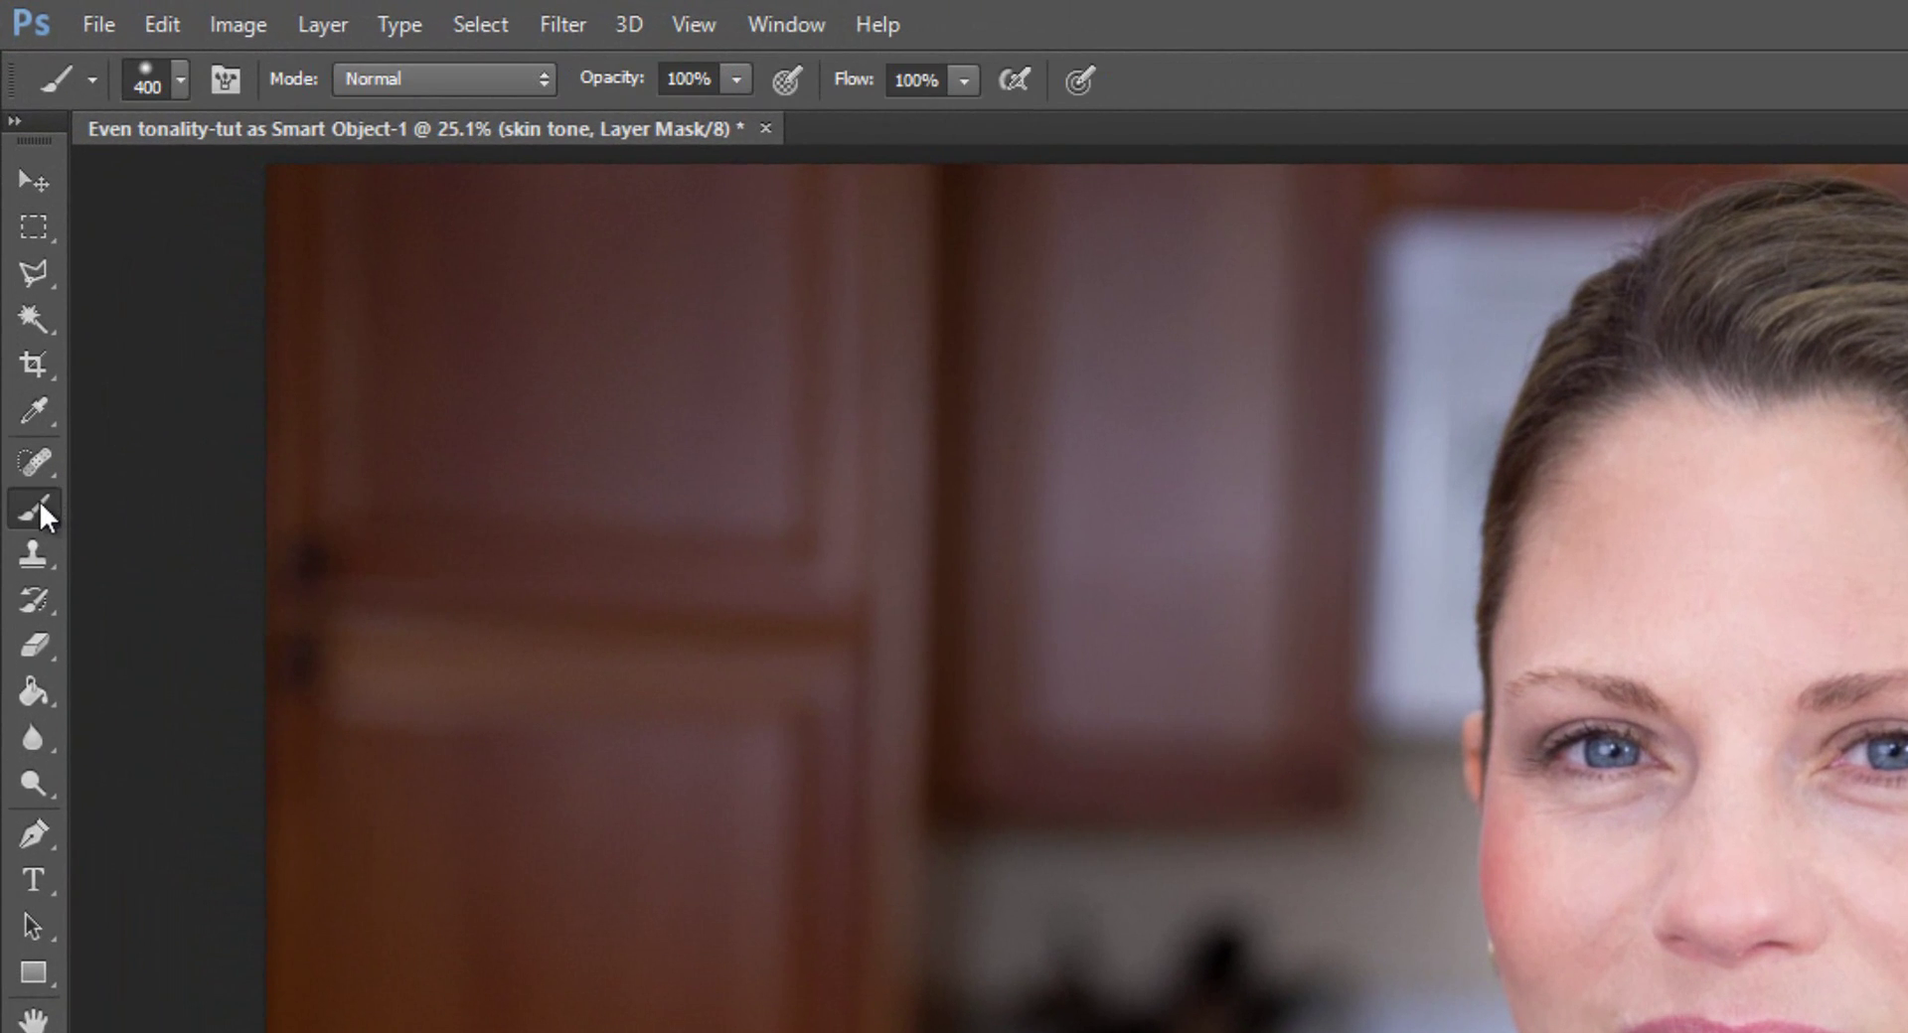
click(188, 72)
drag(249, 277, 165, 265)
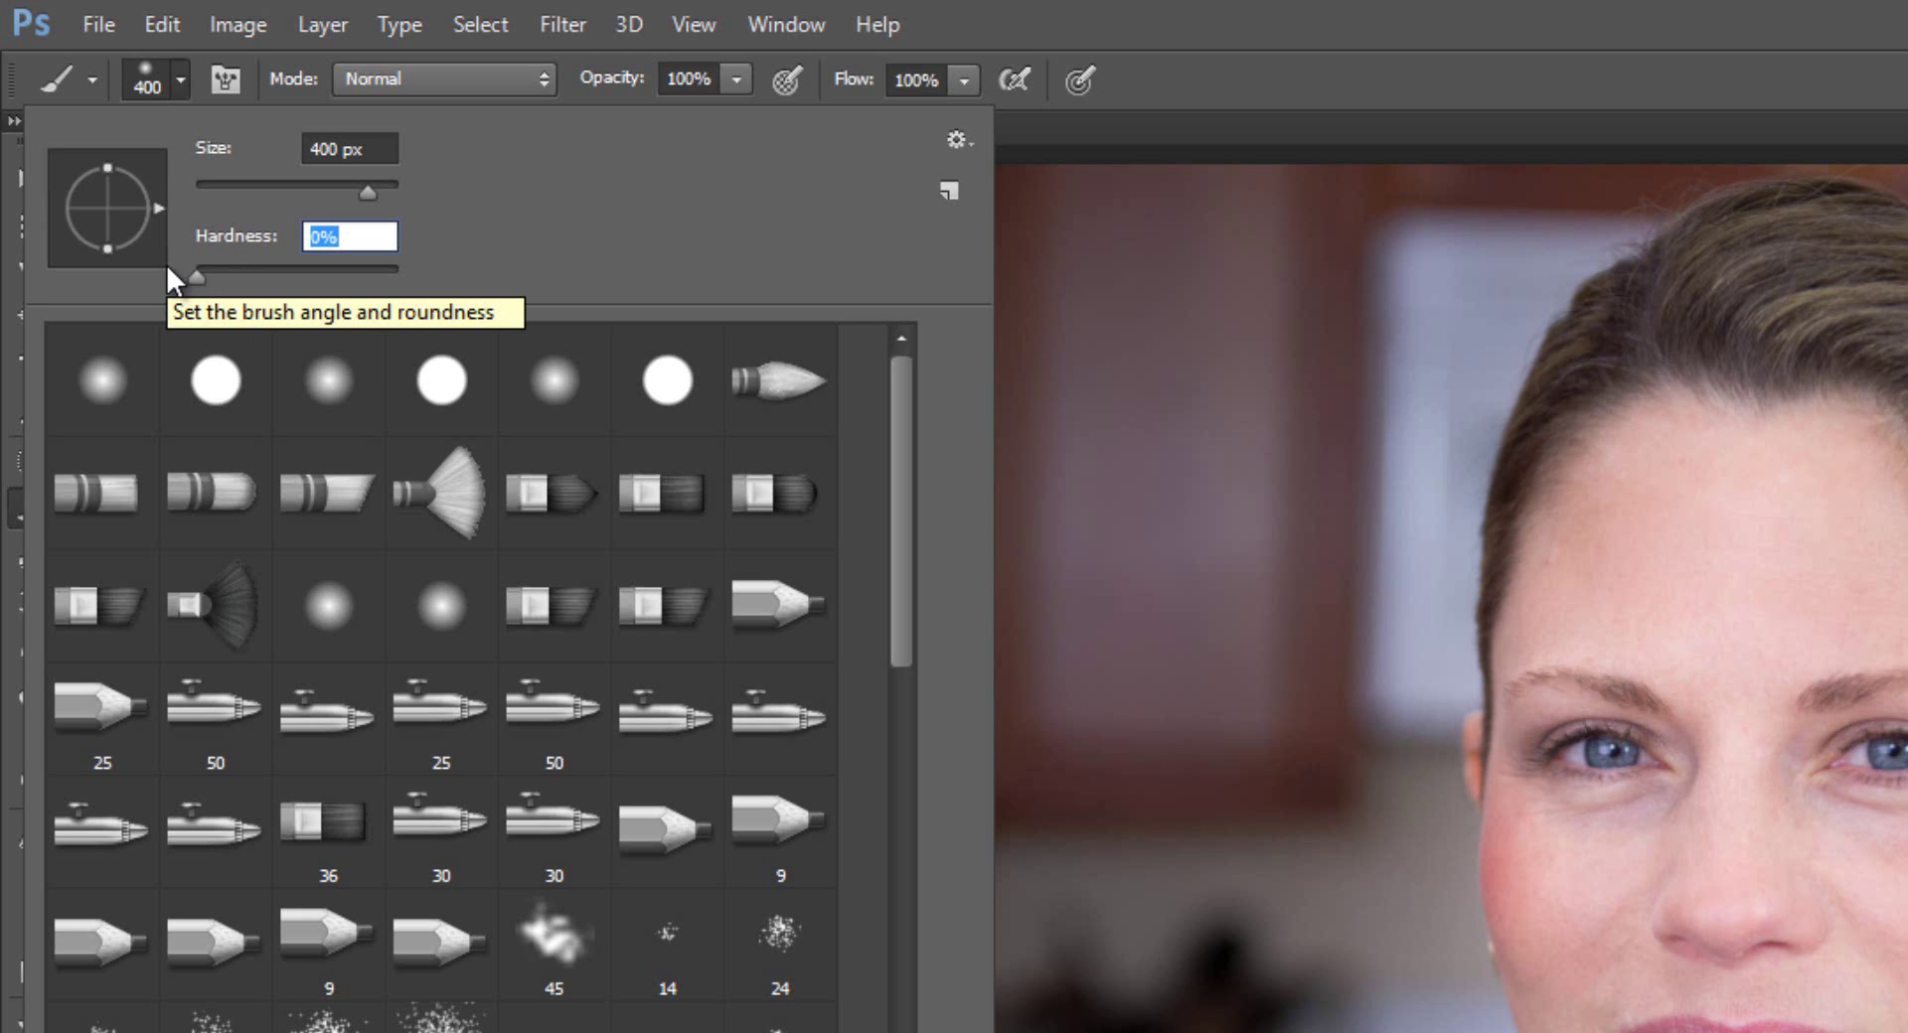
key(Return)
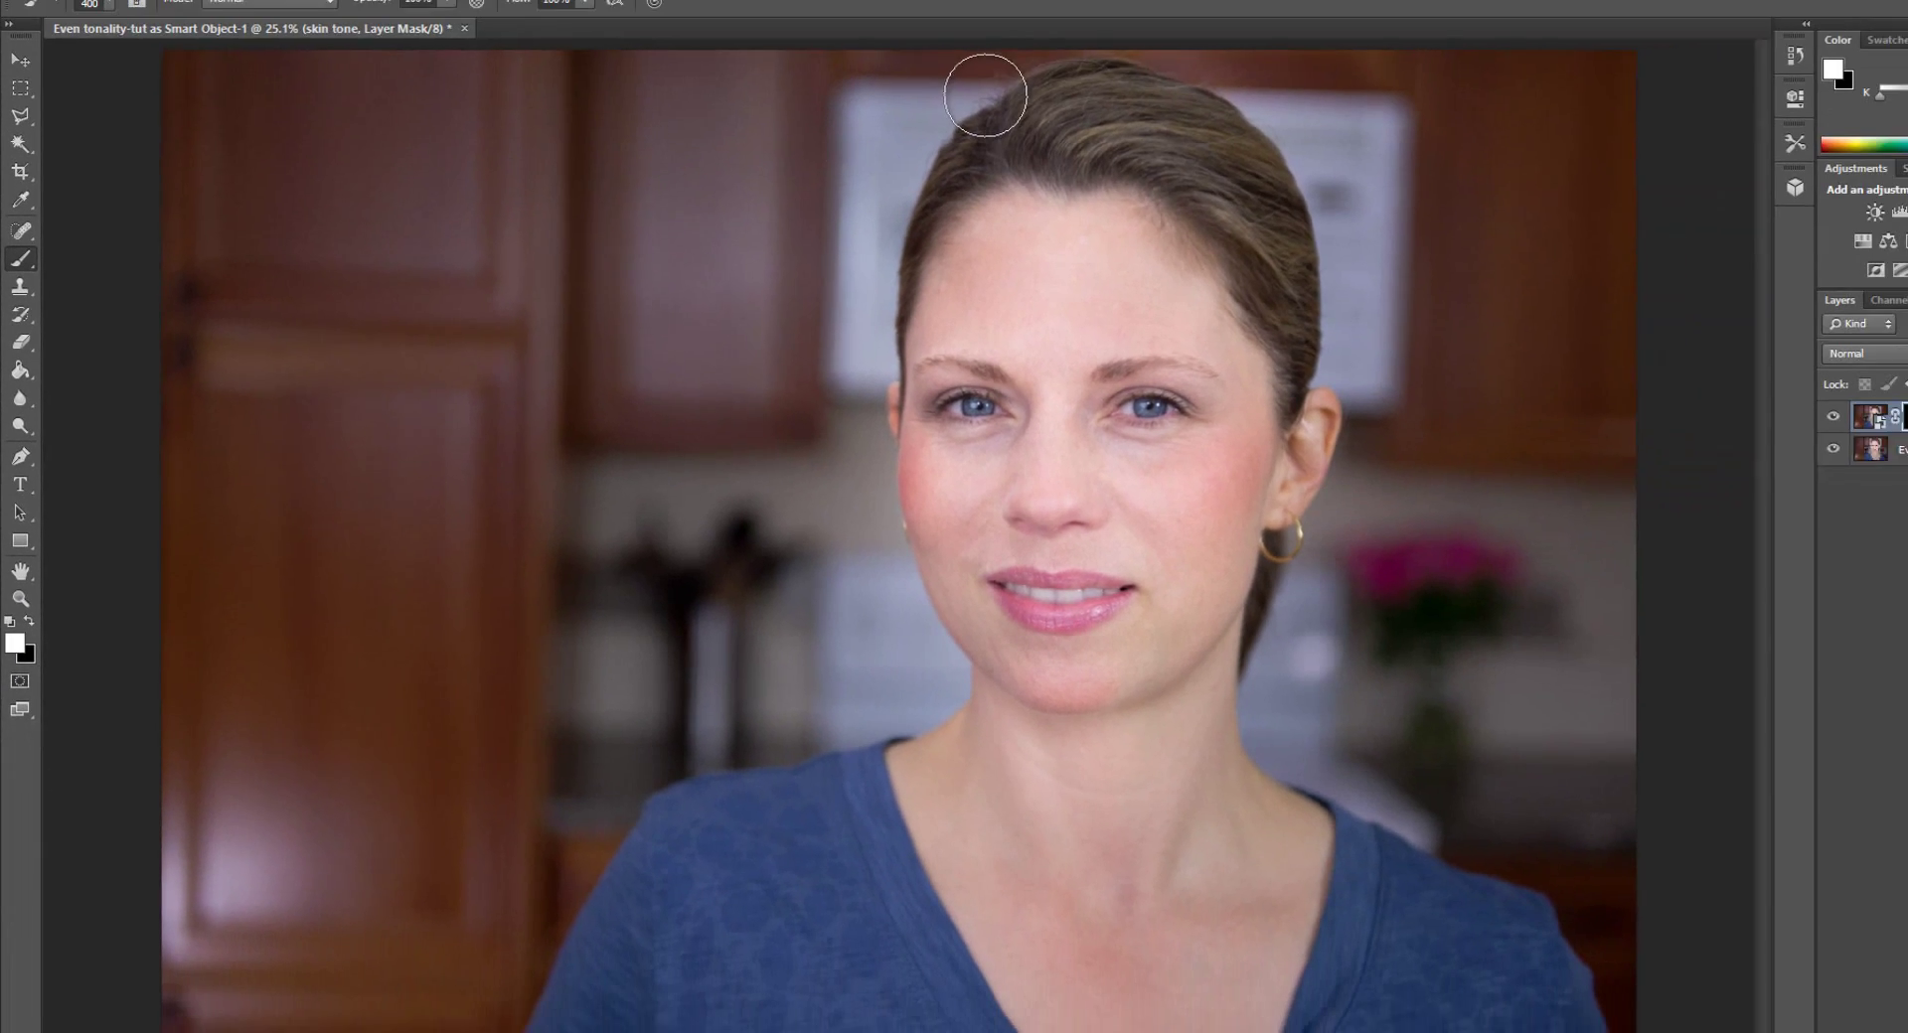
Zoom to 50% on the face and display the skin tone mask as a red overlay.
key(ctrl+plus)
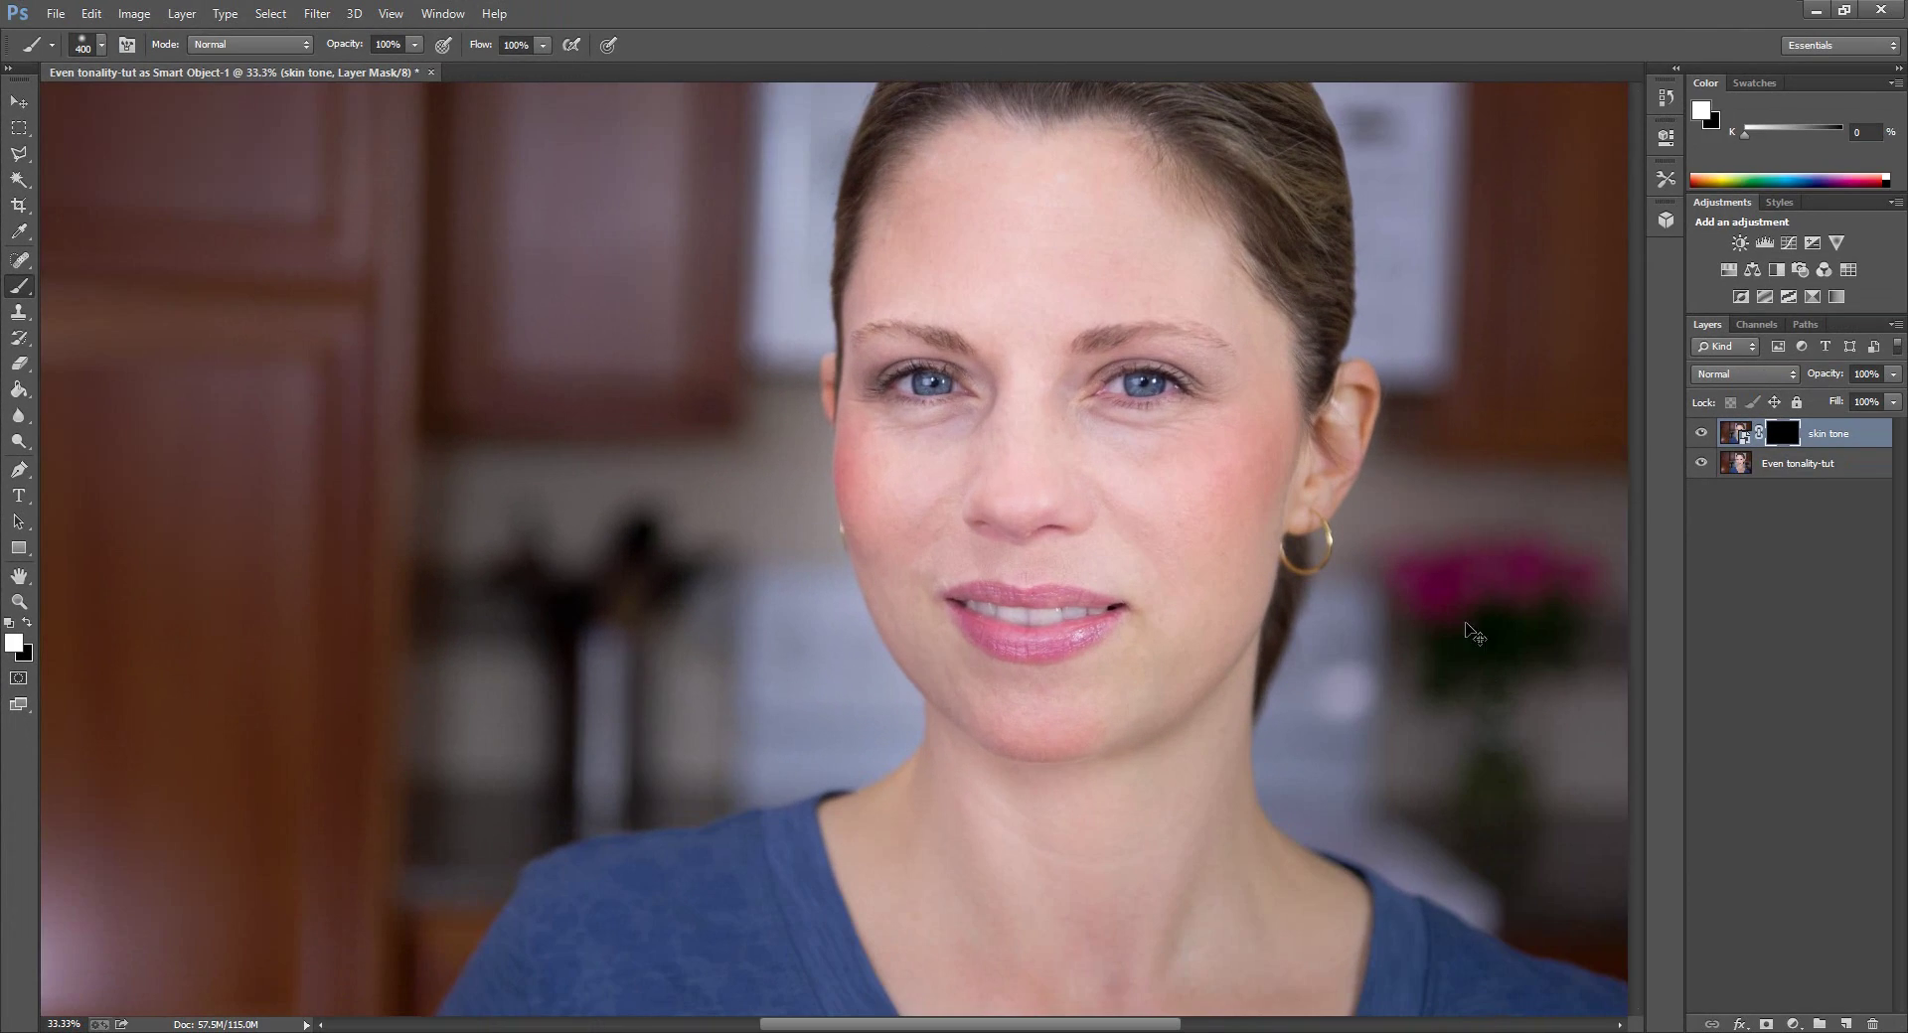
key(ctrl+plus)
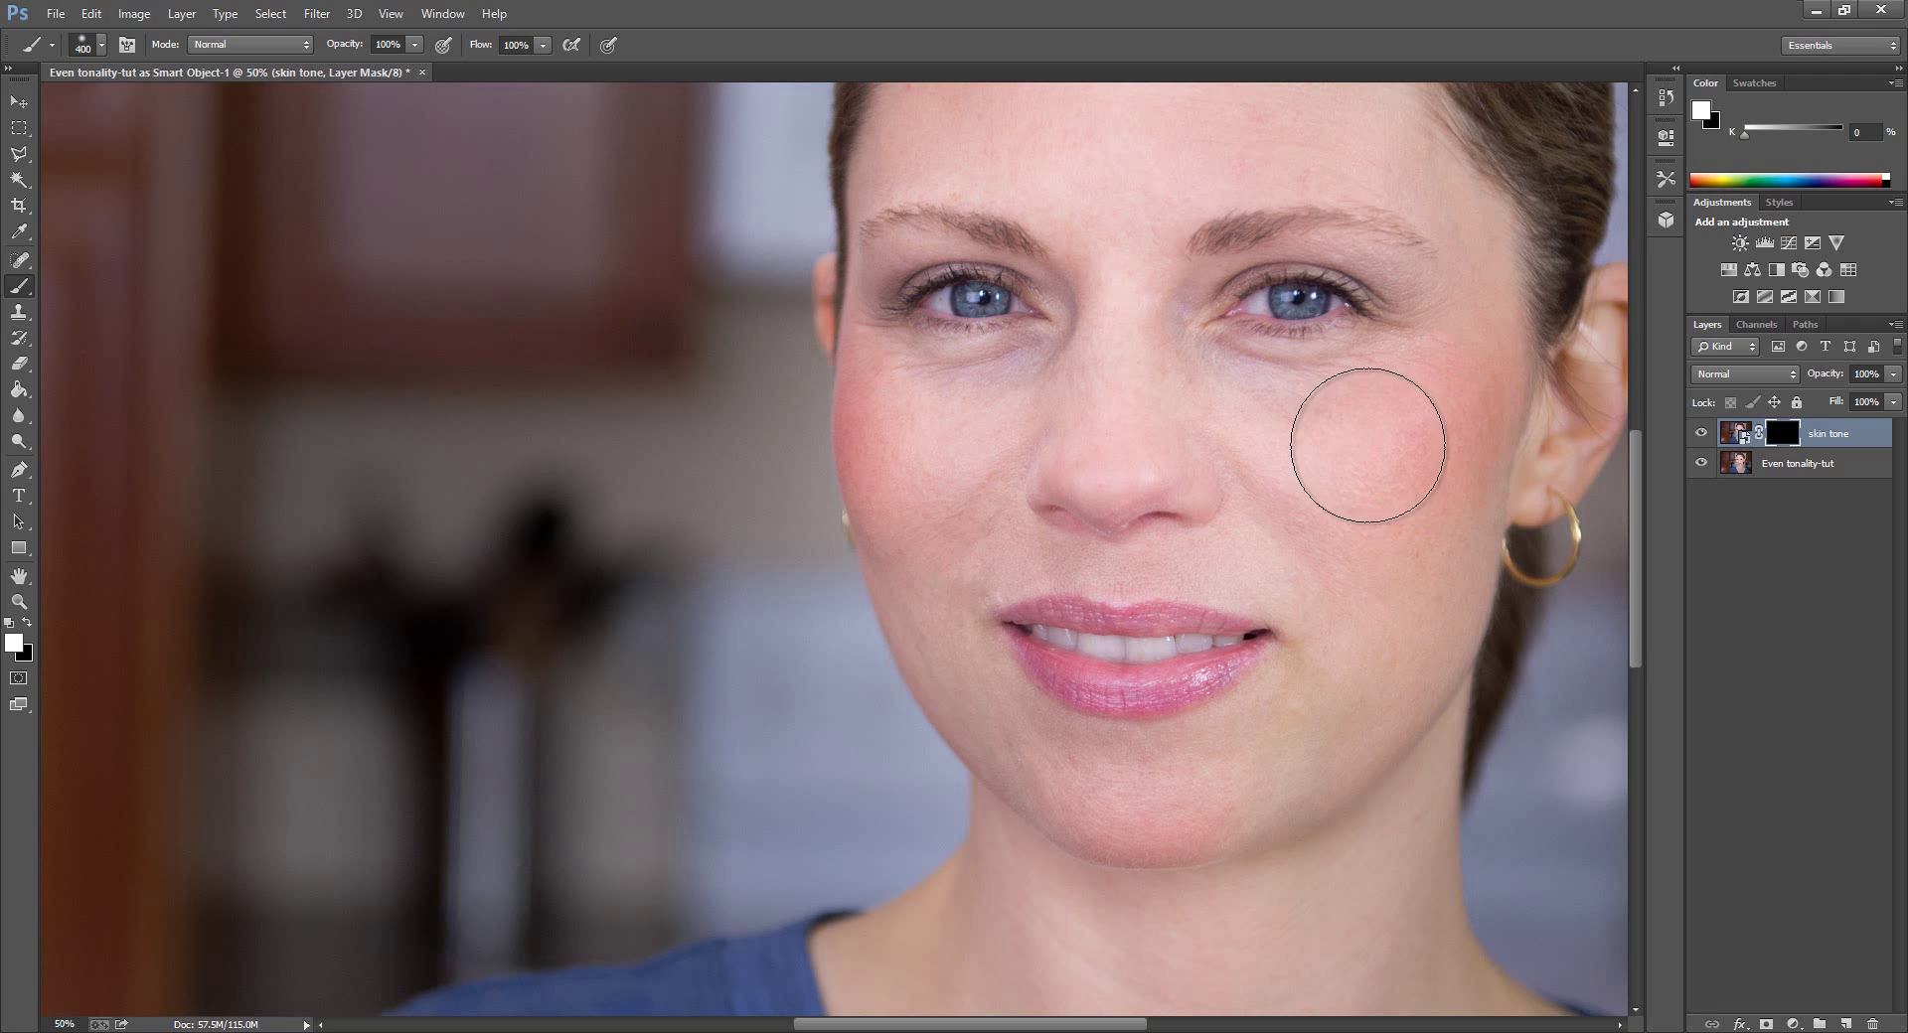
drag(1062, 1029, 1137, 1023)
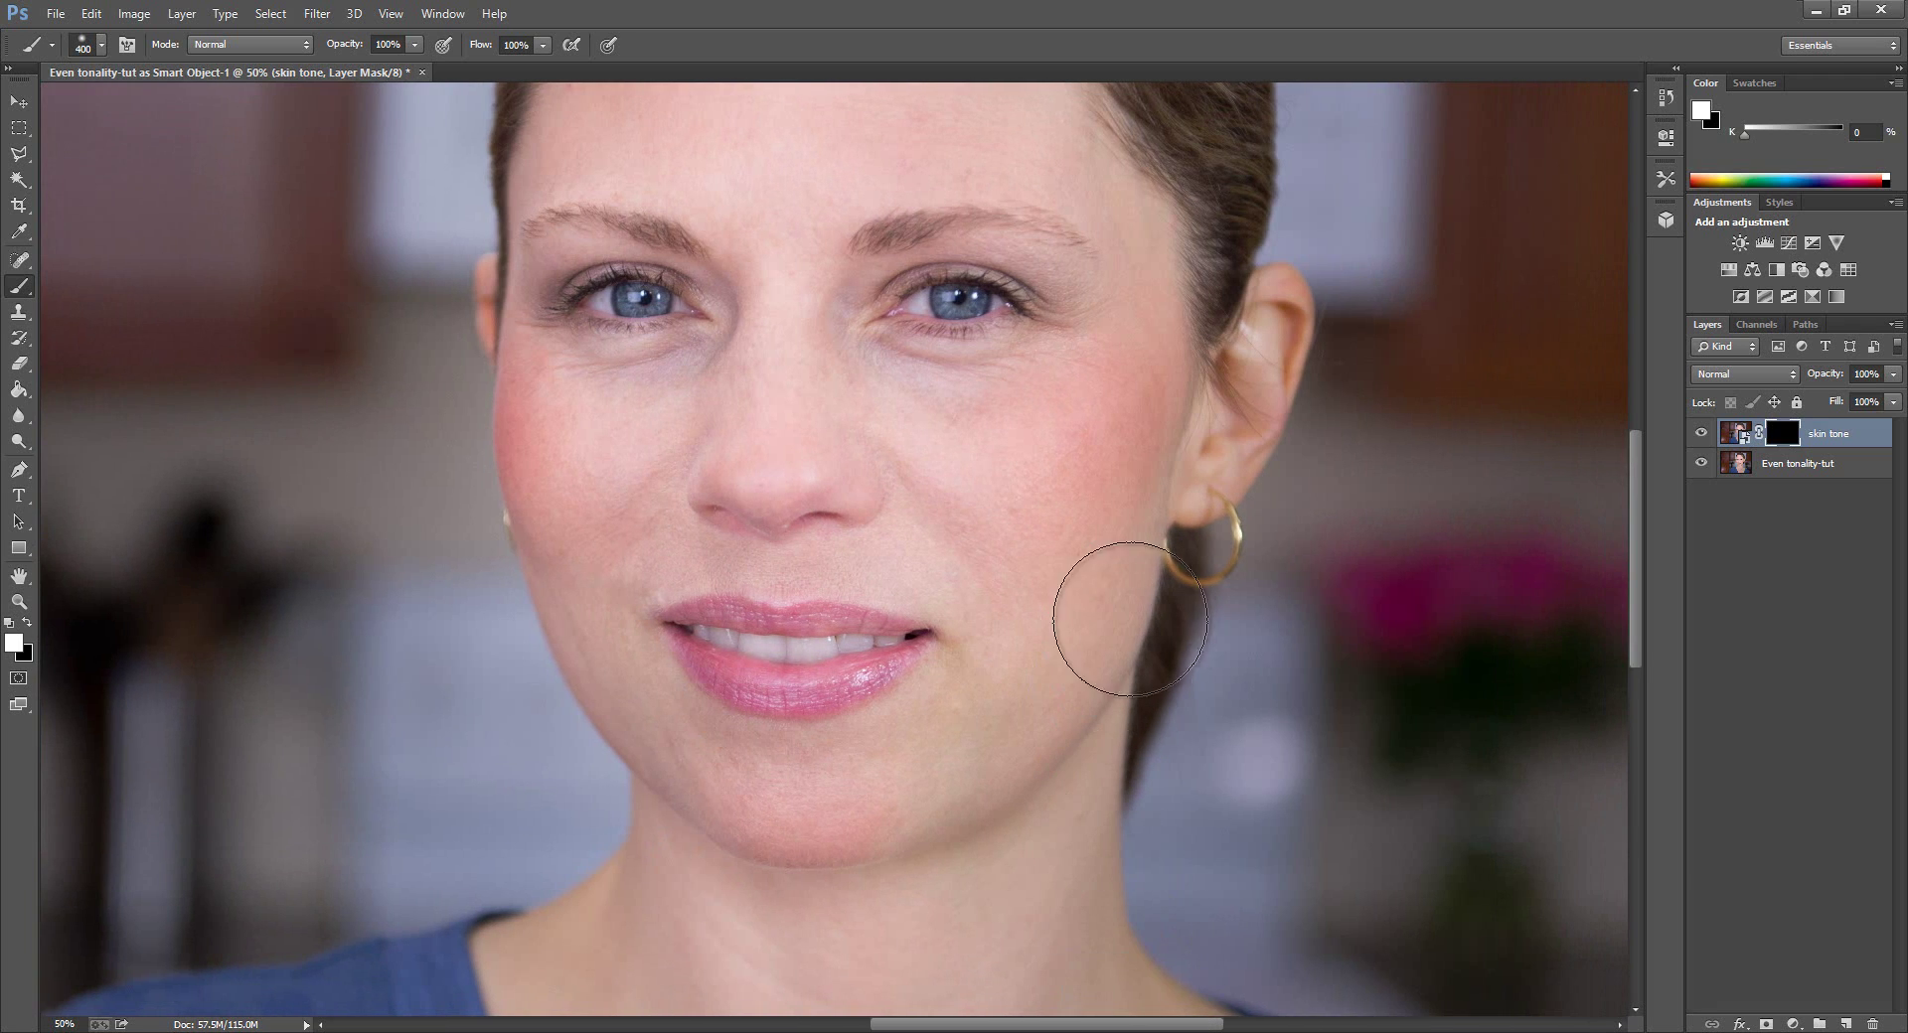
scroll(1212, 577, up, 1)
scroll(1347, 541, up, 3)
scroll(1330, 541, down, 3)
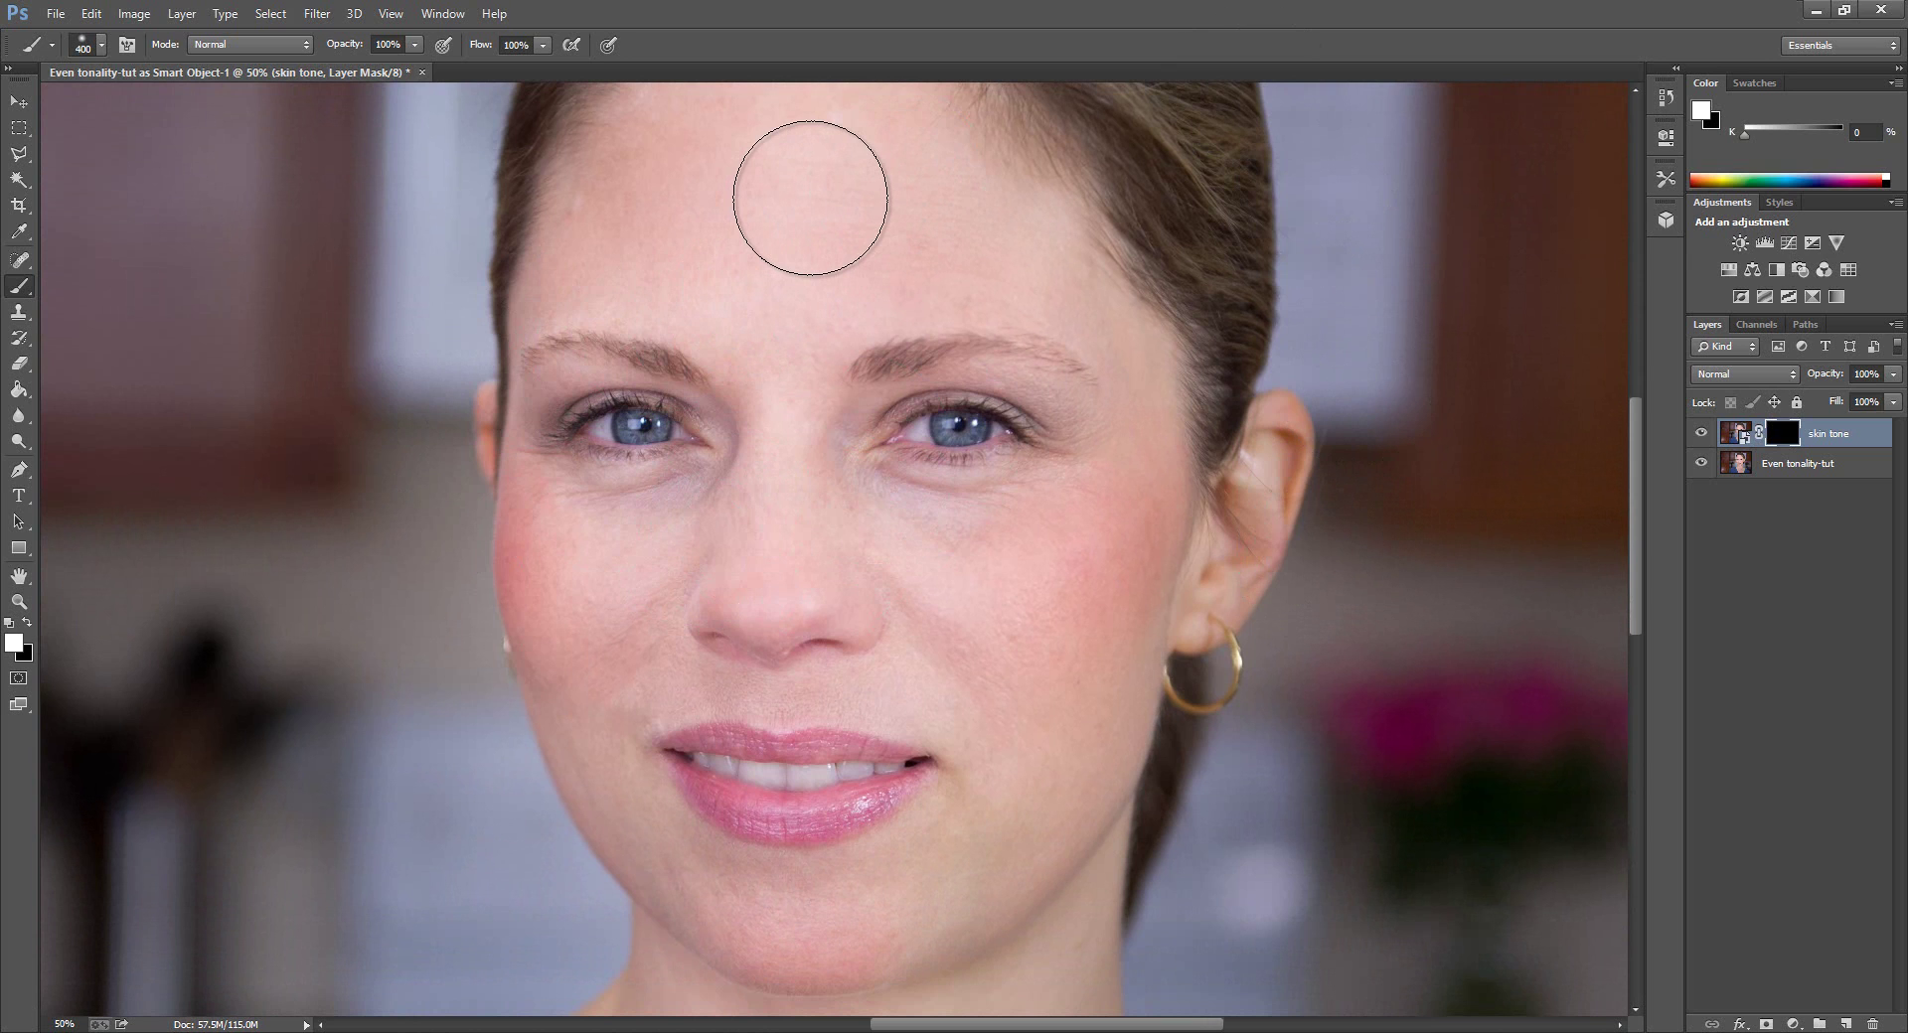
key(backslash)
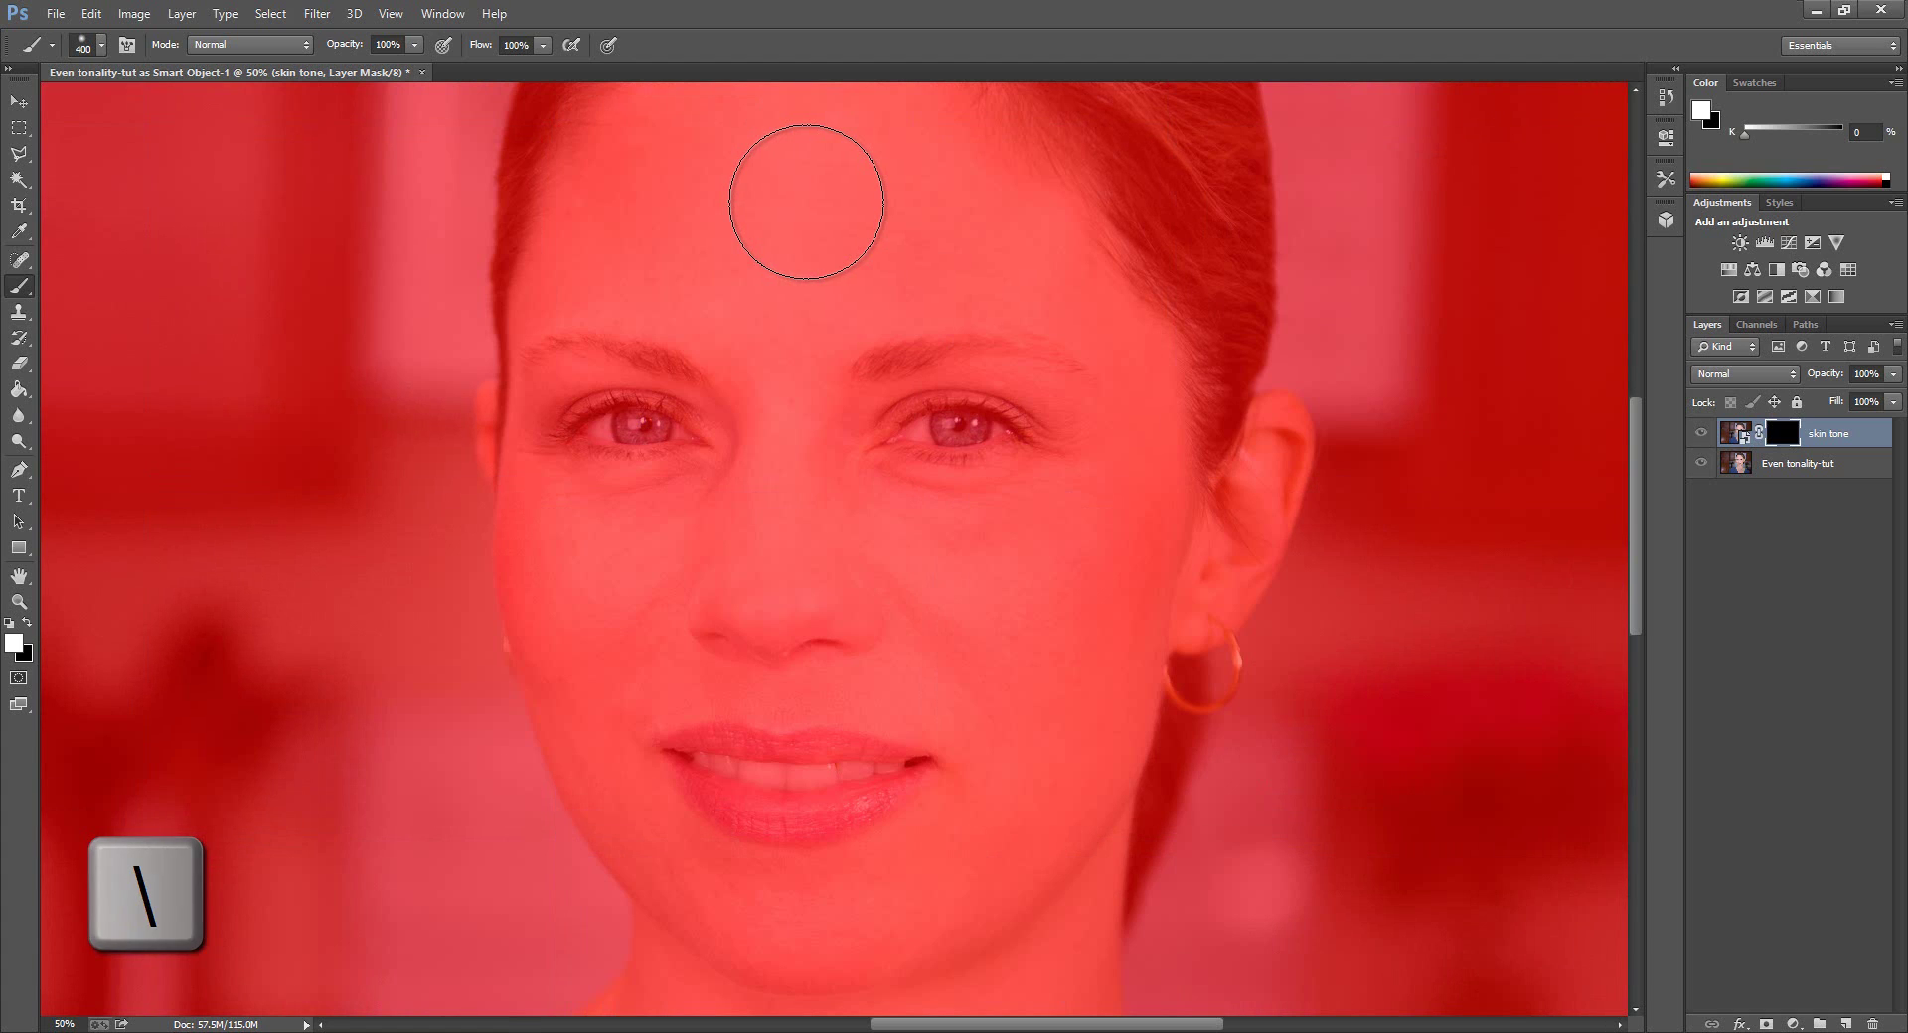
Paint white into the mask over the forehead and cheek toward the temple, shrinking the brush from 300 px.
key(bracketleft)
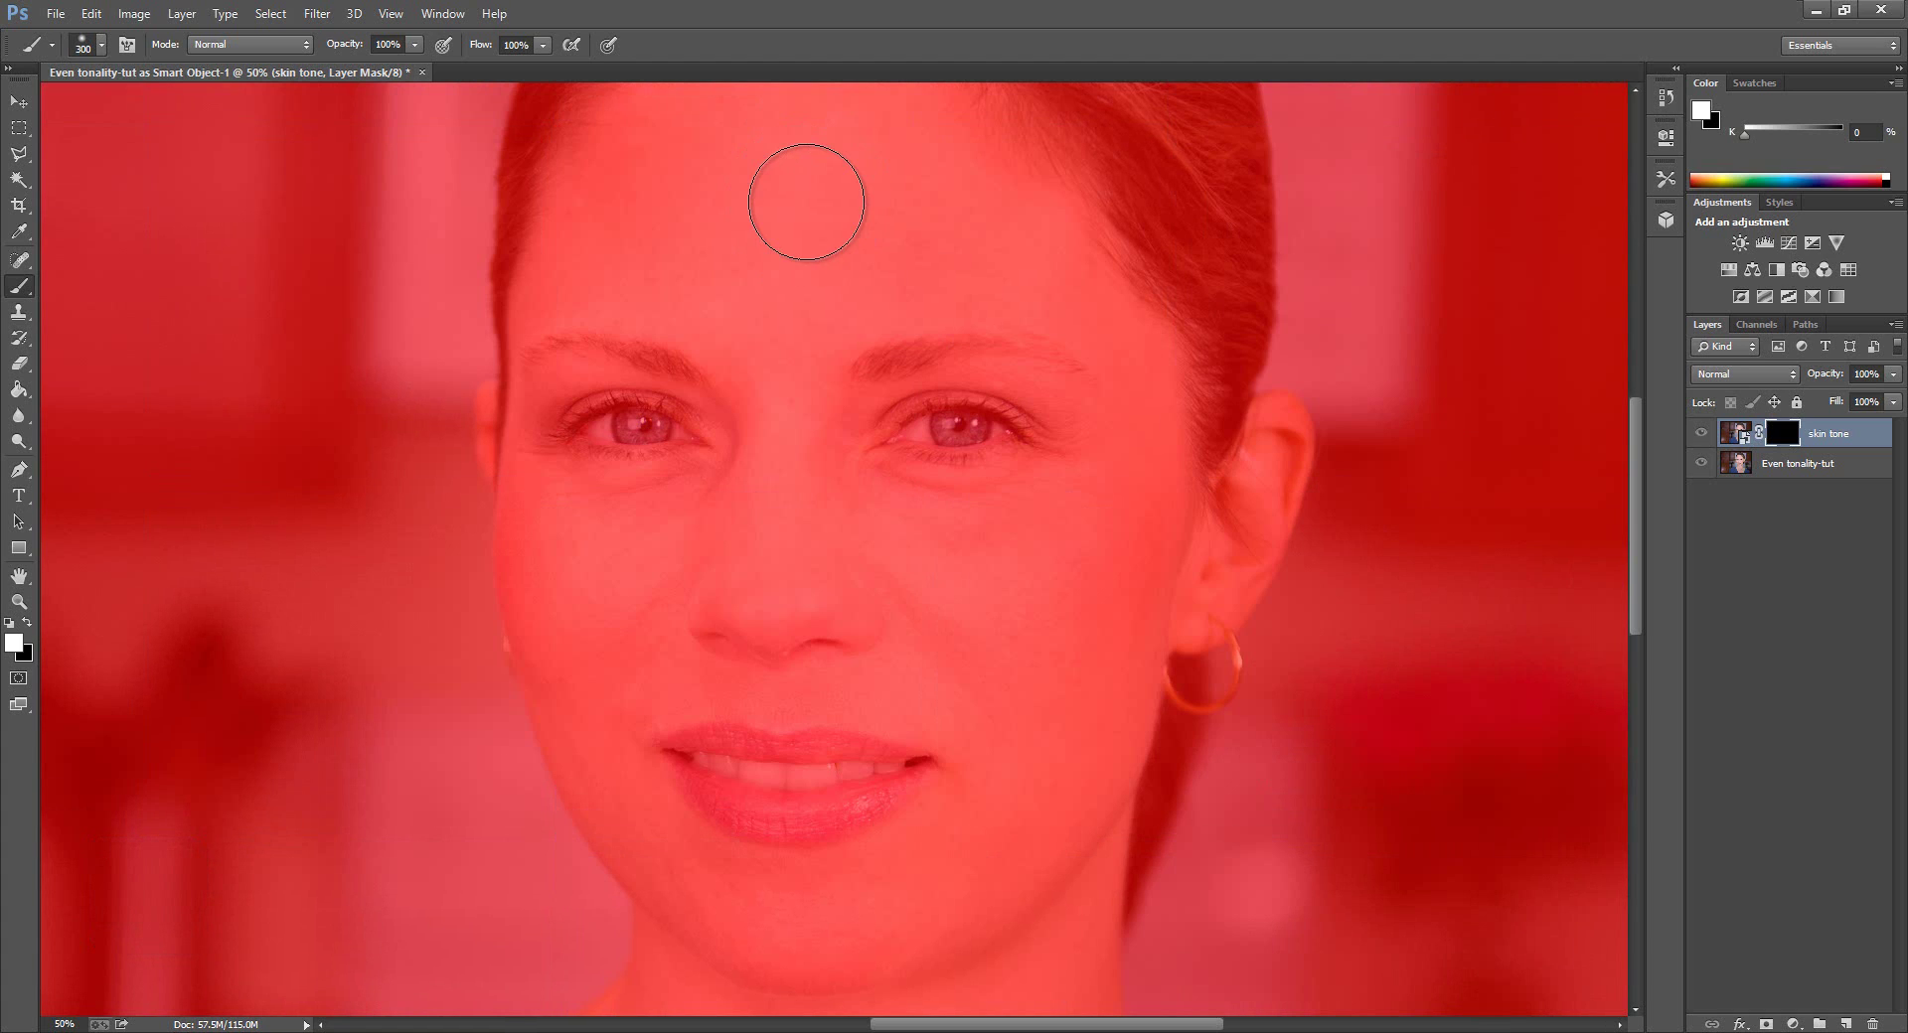
mouse_move(795, 183)
mouse_down()
mouse_move(681, 240)
mouse_move(684, 196)
mouse_move(819, 197)
mouse_move(990, 252)
mouse_move(799, 274)
mouse_move(790, 512)
mouse_move(780, 475)
mouse_move(742, 538)
mouse_move(677, 577)
mouse_move(820, 505)
mouse_move(972, 531)
mouse_move(1030, 527)
mouse_move(1037, 507)
mouse_move(881, 498)
mouse_up()
key(bracketleft)
key(bracketleft)
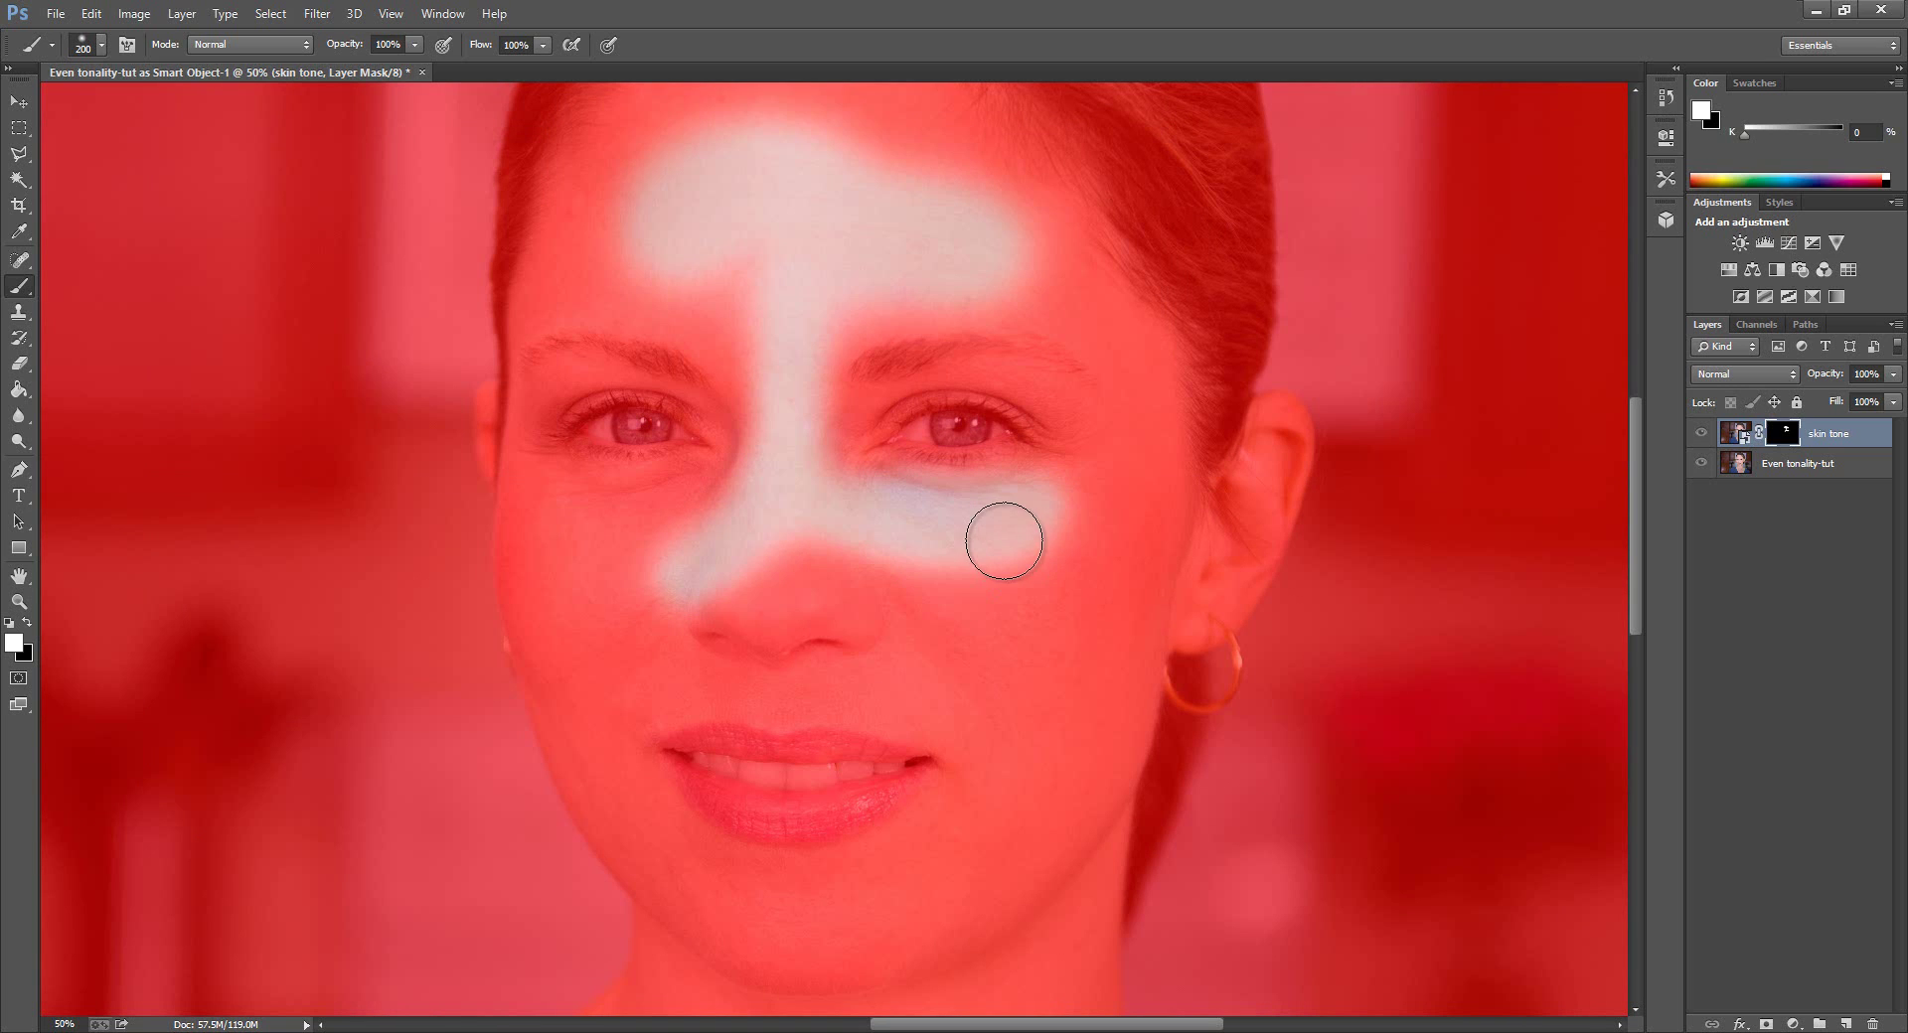
key(bracketleft)
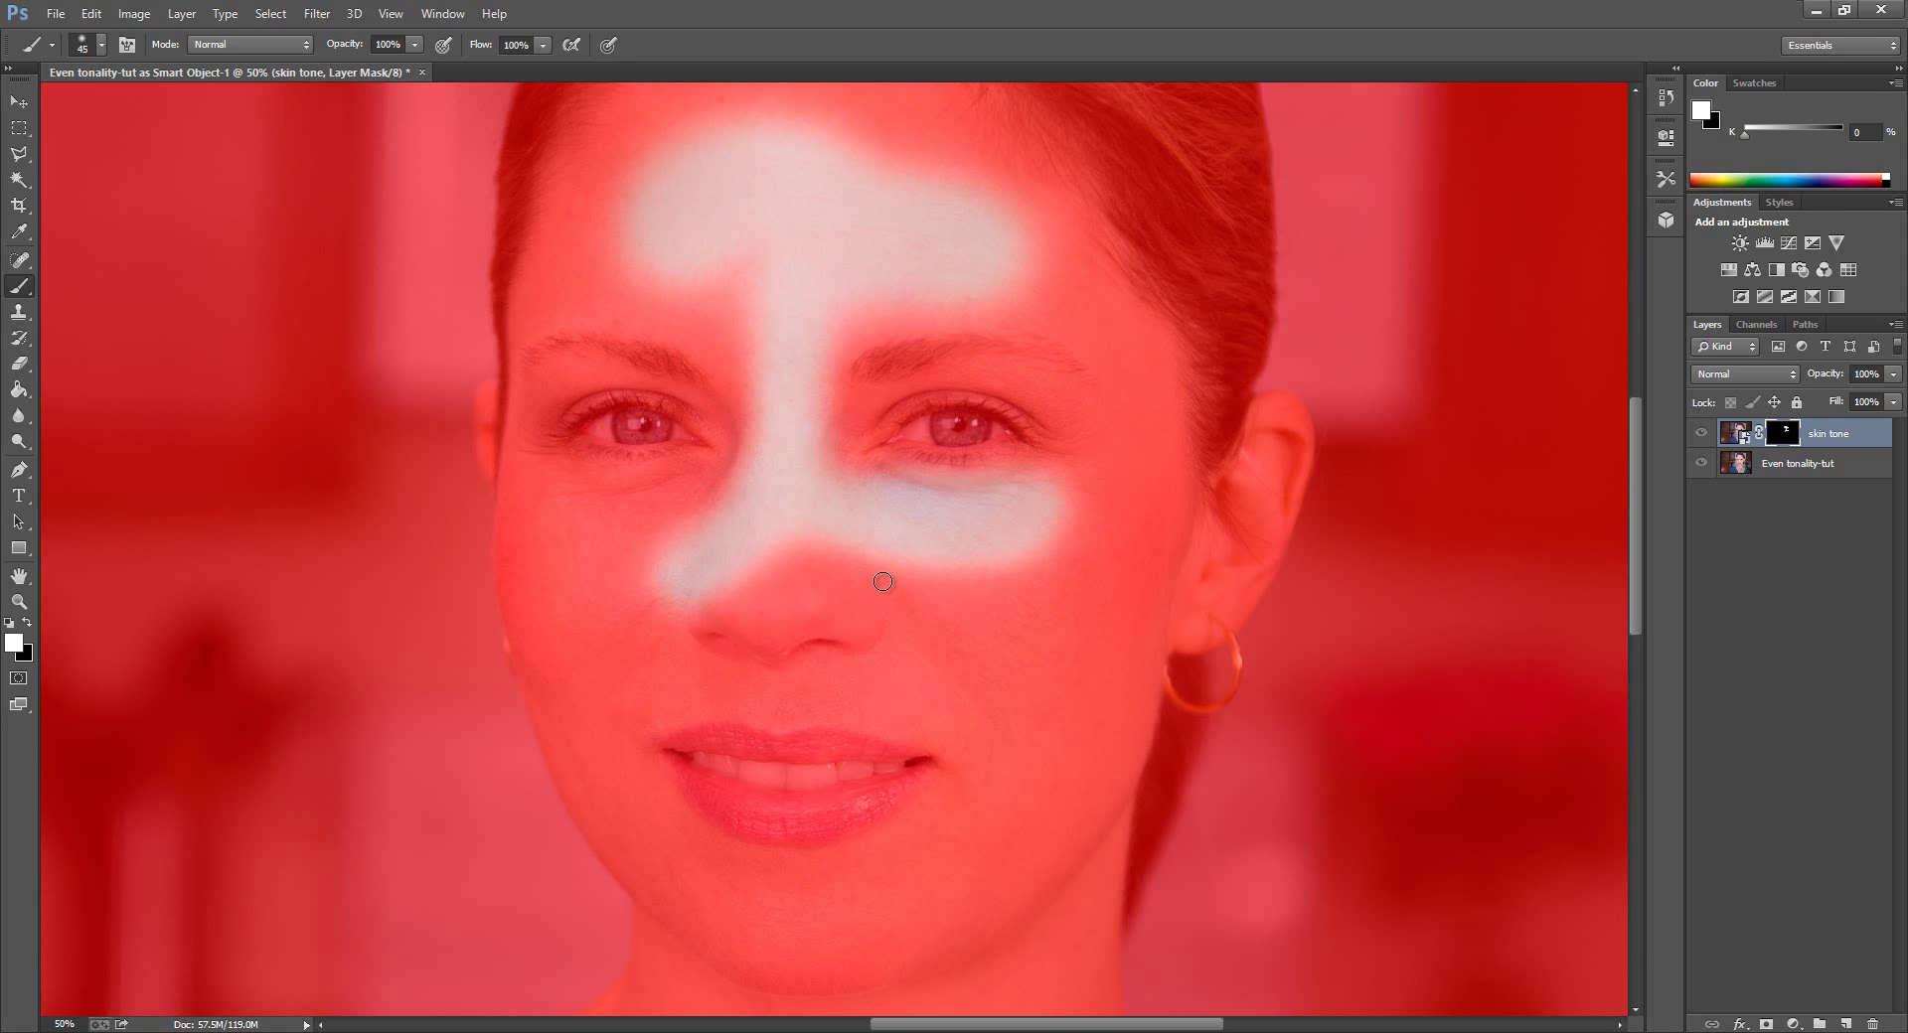
mouse_move(900, 563)
mouse_down()
mouse_move(1009, 553)
mouse_move(1116, 468)
mouse_move(1118, 552)
mouse_up()
mouse_move(1082, 625)
mouse_down()
mouse_move(1086, 572)
mouse_move(1000, 618)
mouse_move(1110, 503)
mouse_move(1145, 375)
mouse_move(939, 153)
mouse_move(792, 124)
mouse_up()
scroll(815, 179, up, 3)
scroll(845, 239, down, 1)
mouse_move(894, 288)
mouse_down()
mouse_move(880, 222)
mouse_move(681, 269)
mouse_move(593, 353)
mouse_move(611, 313)
mouse_move(736, 230)
mouse_move(867, 307)
mouse_move(617, 376)
mouse_move(638, 413)
mouse_move(725, 423)
mouse_move(773, 535)
mouse_move(753, 466)
mouse_move(609, 409)
mouse_move(635, 360)
mouse_move(784, 277)
mouse_move(745, 284)
mouse_up()
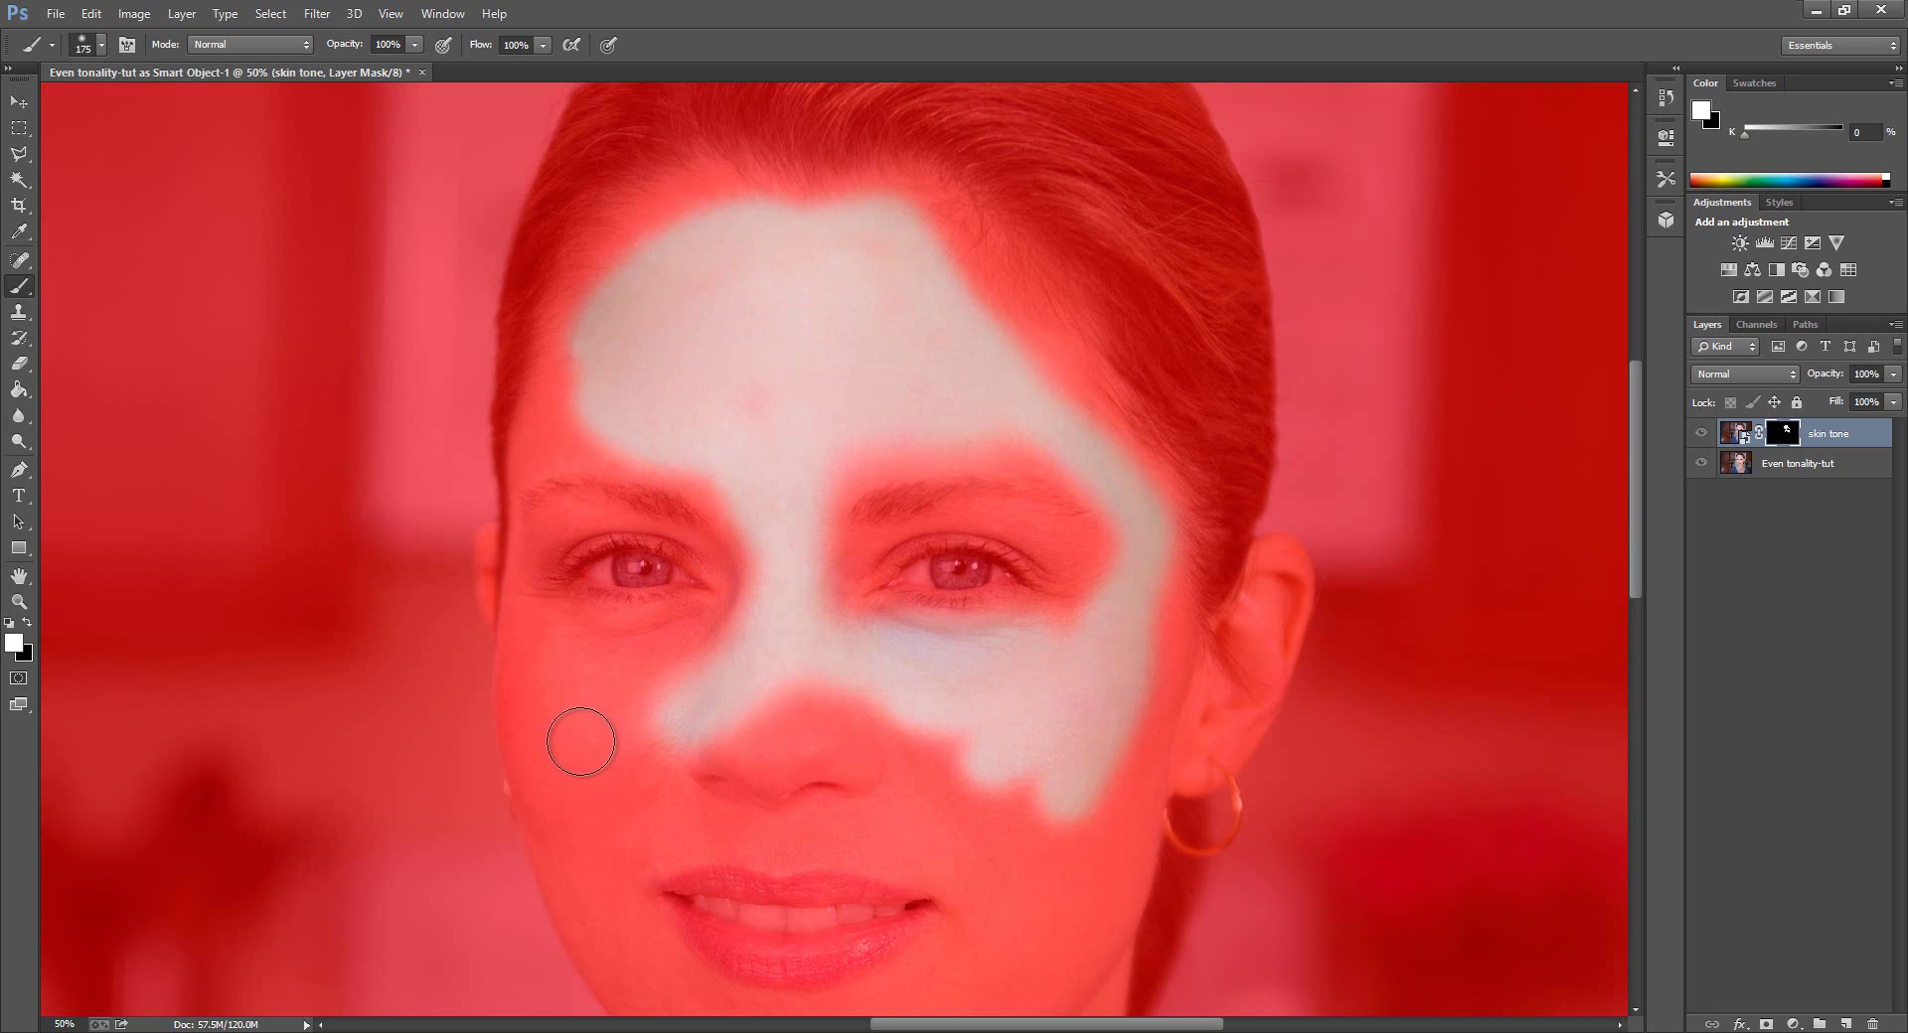
Paint the left cheek, lower cheek to jaw, mouth corner and chin into the mask, leaving the lips excluded.
key(bracketright)
key(bracketright)
key(bracketright)
key(bracketright)
drag(605, 720, 636, 725)
key(bracketleft)
key(bracketleft)
mouse_move(941, 736)
mouse_down()
mouse_move(1025, 846)
mouse_move(1141, 690)
mouse_move(1142, 609)
mouse_up()
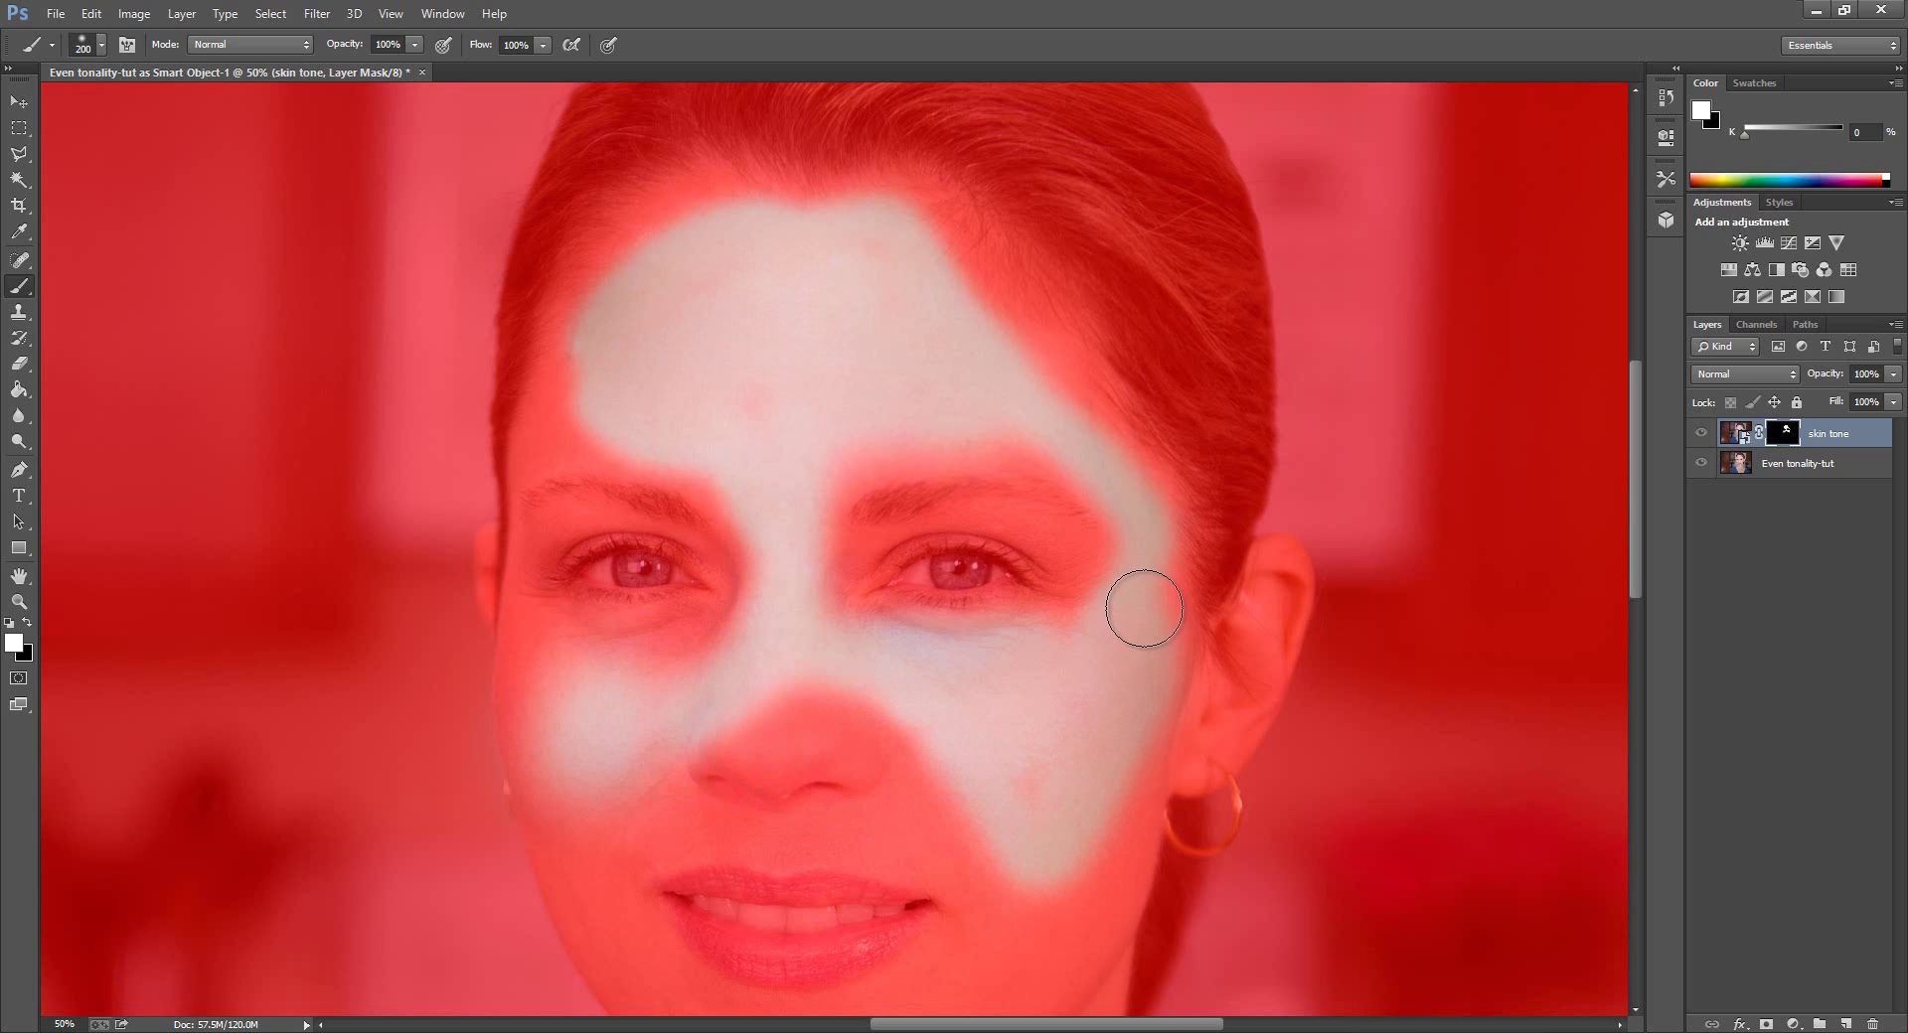
scroll(1094, 673, down, 2)
mouse_move(1023, 770)
mouse_down()
mouse_move(967, 898)
mouse_move(1090, 778)
mouse_move(1086, 684)
mouse_up()
scroll(1086, 685, down, 3)
mouse_move(1039, 625)
mouse_down()
mouse_move(969, 709)
mouse_move(911, 735)
mouse_move(741, 745)
mouse_up()
mouse_move(643, 456)
mouse_down()
mouse_move(582, 581)
mouse_move(637, 673)
mouse_move(737, 766)
mouse_up()
mouse_move(980, 510)
mouse_down()
mouse_move(926, 544)
mouse_move(962, 549)
mouse_move(987, 605)
mouse_move(1003, 554)
mouse_move(948, 436)
mouse_move(939, 474)
mouse_move(839, 384)
mouse_move(795, 427)
mouse_move(755, 423)
mouse_move(774, 434)
mouse_move(687, 374)
mouse_move(595, 376)
mouse_move(567, 355)
mouse_move(544, 417)
mouse_up()
mouse_move(581, 114)
mouse_down()
mouse_move(558, 153)
mouse_move(845, 175)
mouse_move(1017, 130)
mouse_move(1064, 145)
mouse_up()
mouse_move(1029, 734)
mouse_down()
mouse_move(777, 767)
mouse_move(707, 694)
mouse_up()
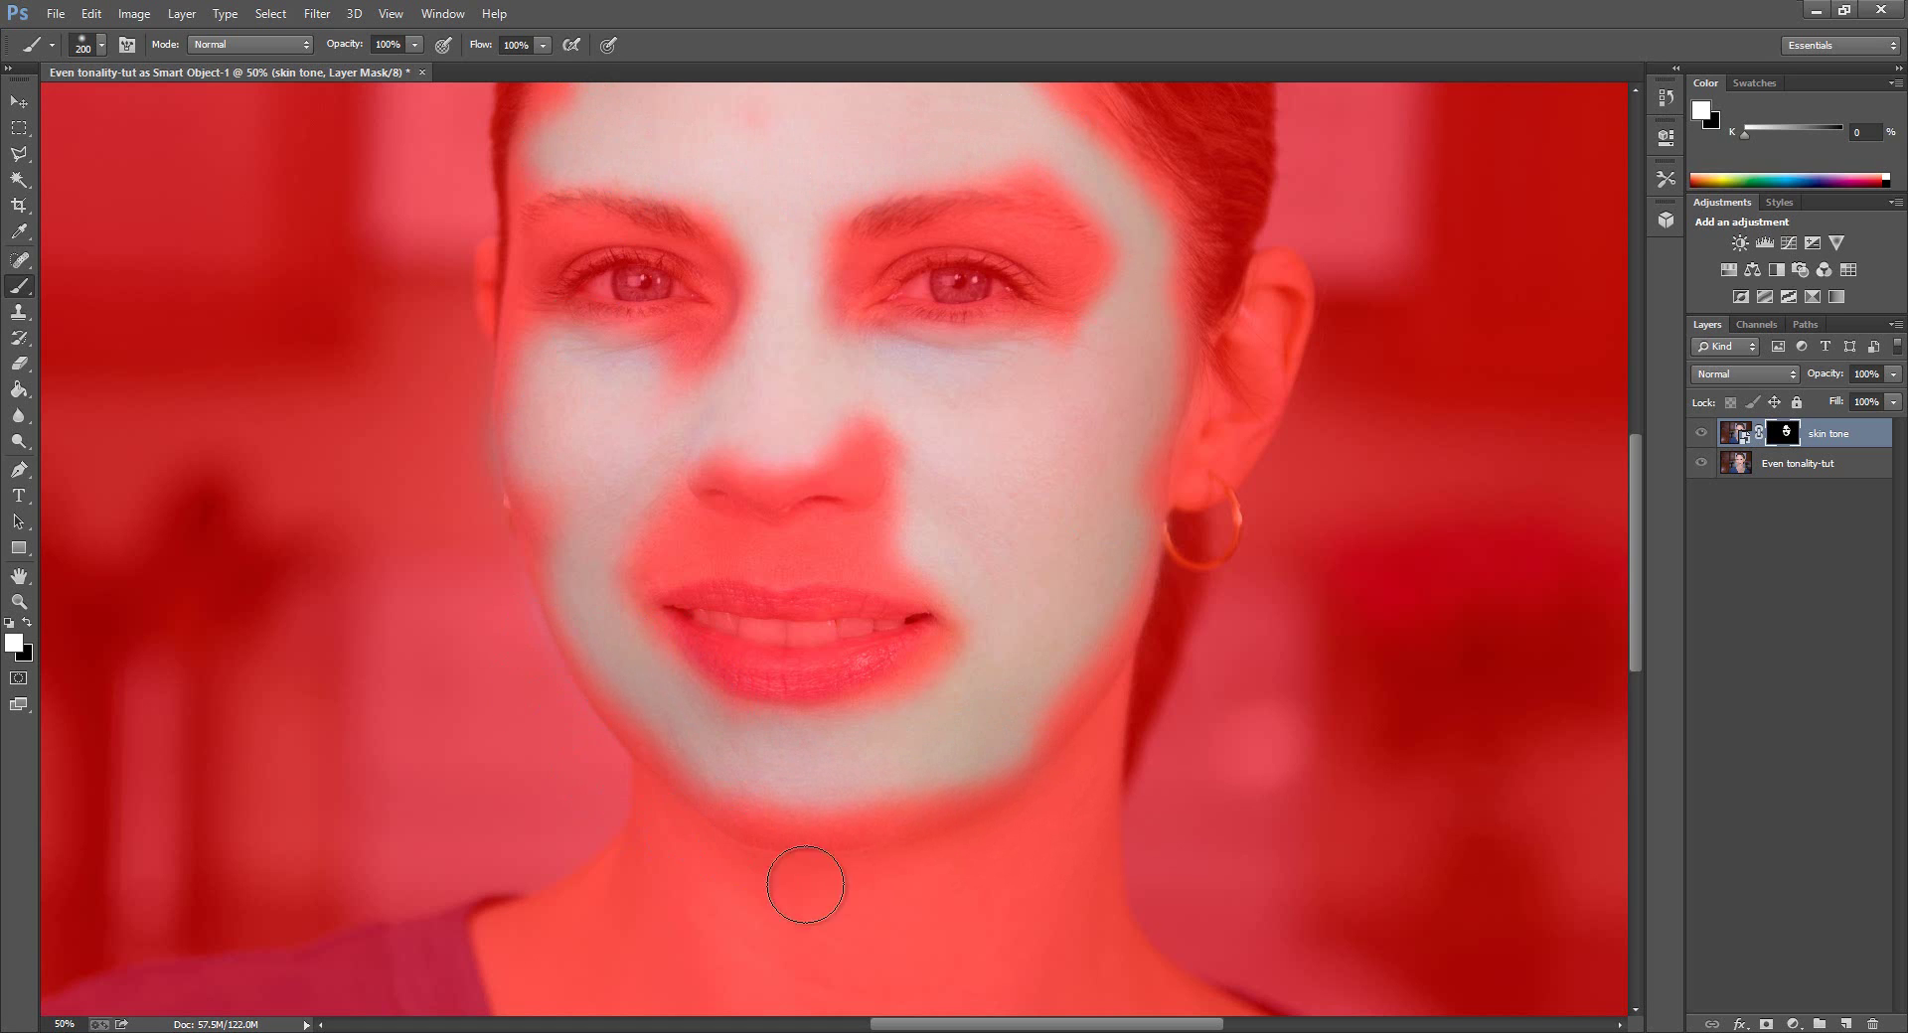
Paint the neck and upper chest into the skin tone mask with a larger brush.
scroll(732, 775, down, 3)
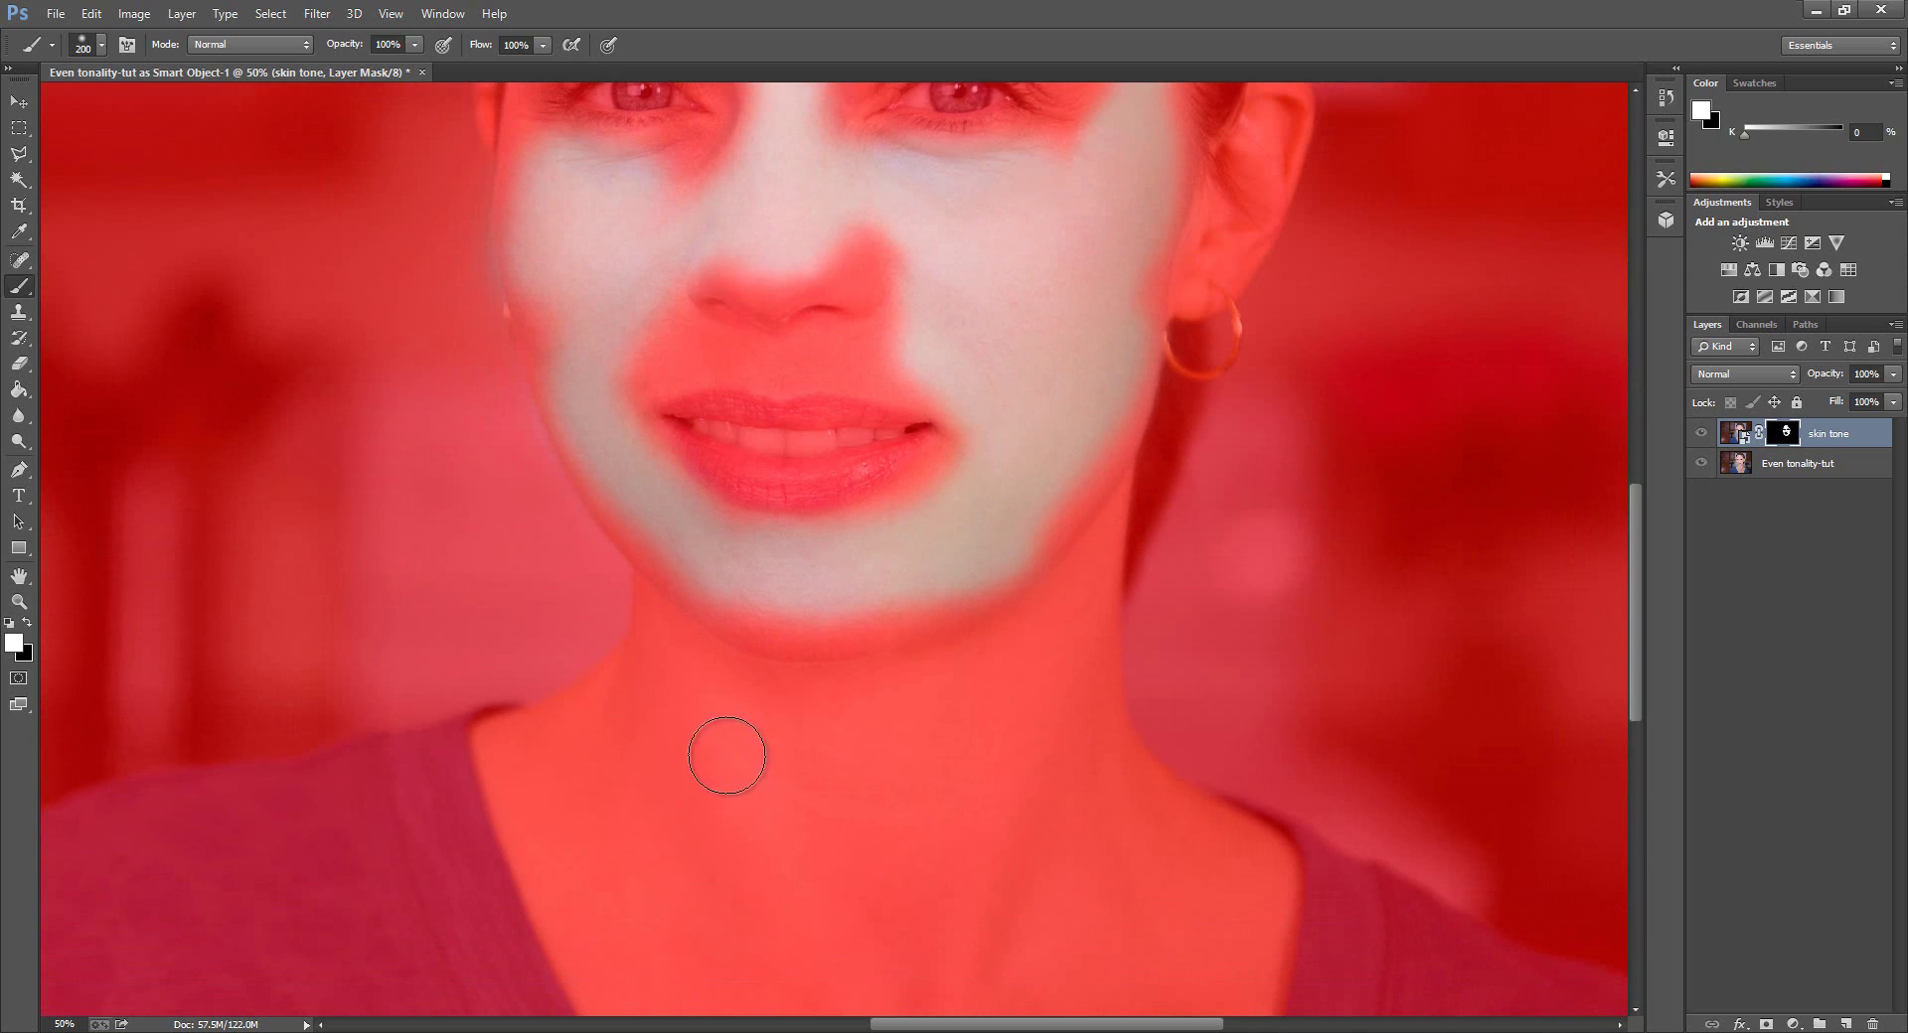
mouse_move(665, 663)
mouse_down()
mouse_move(754, 753)
mouse_move(1048, 689)
mouse_move(725, 724)
mouse_move(892, 708)
mouse_move(1077, 733)
mouse_move(1222, 877)
mouse_move(1116, 850)
mouse_up()
scroll(1120, 814, down, 5)
key(bracketright)
key(bracketright)
key(bracketright)
key(bracketright)
key(bracketright)
mouse_move(1053, 694)
mouse_down()
mouse_move(954, 637)
mouse_move(965, 559)
mouse_move(1087, 598)
mouse_move(1069, 632)
mouse_move(664, 524)
mouse_move(790, 771)
mouse_move(993, 733)
mouse_up()
key(bracketleft)
key(bracketleft)
scroll(1004, 682, down, 1)
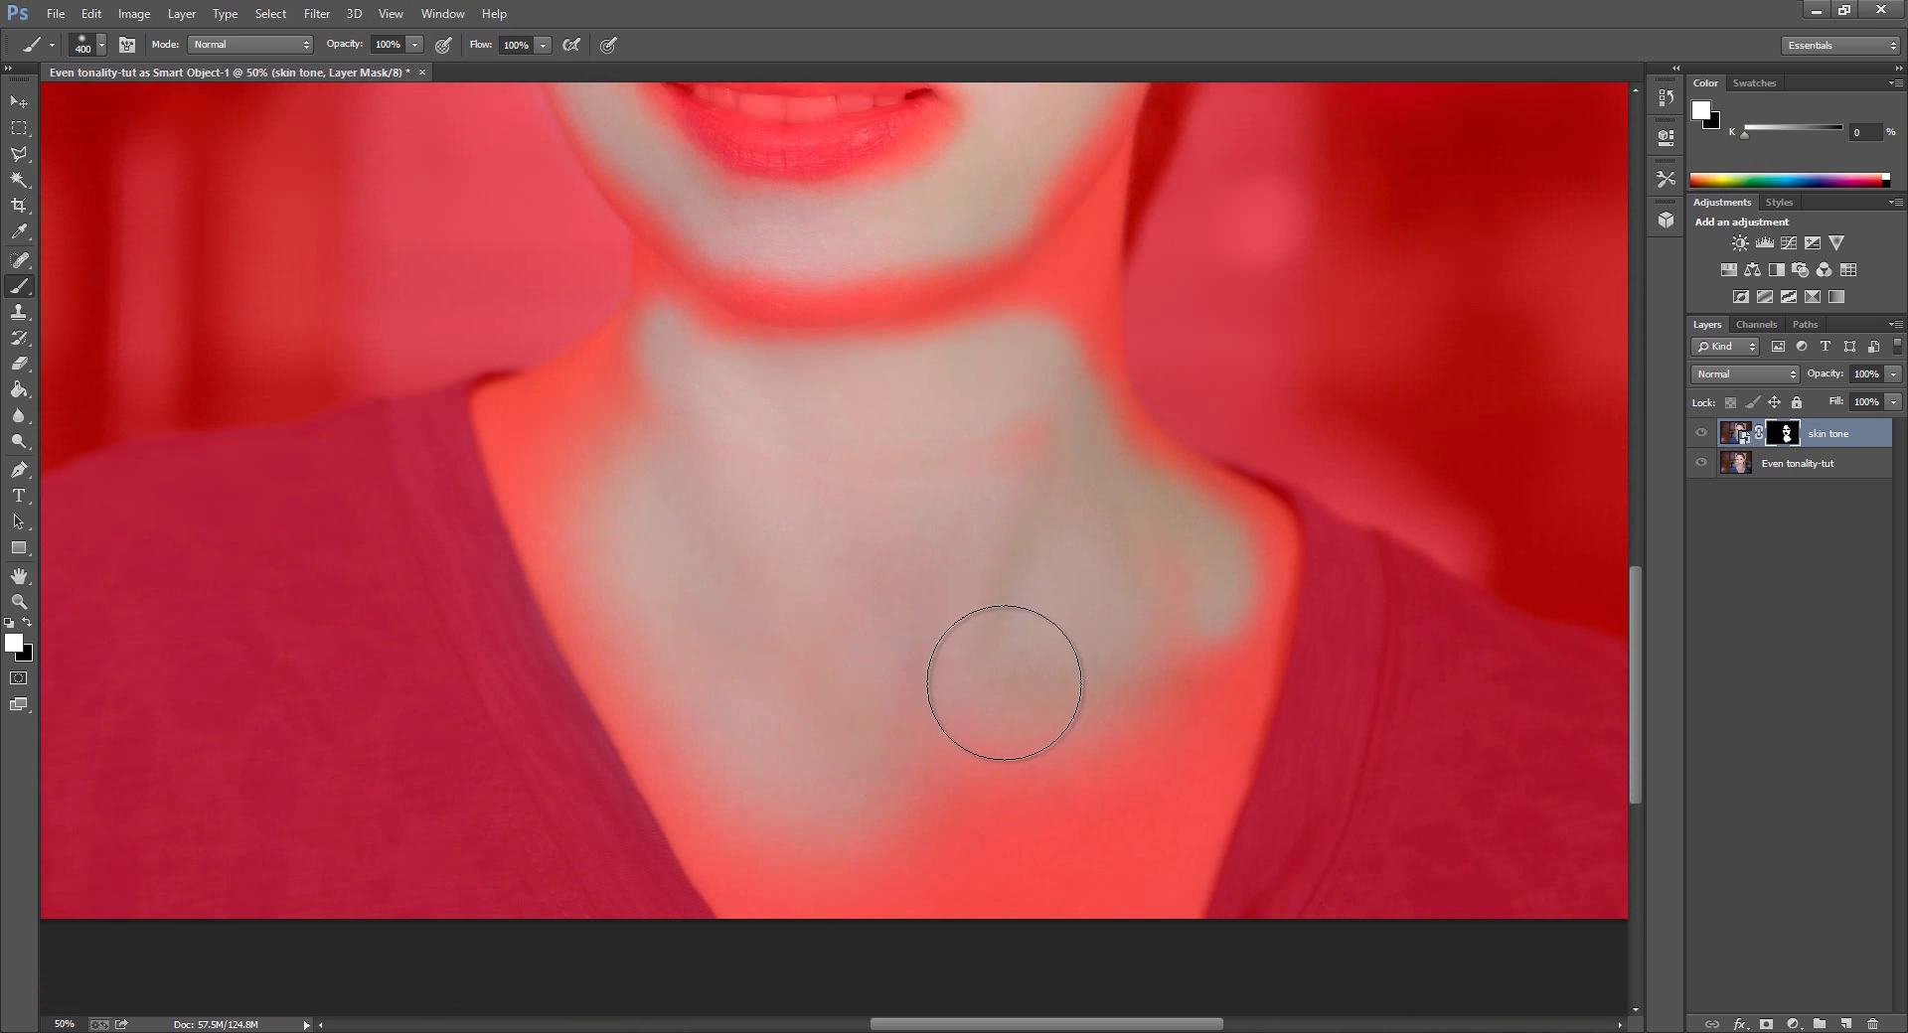
mouse_move(950, 673)
mouse_down()
mouse_move(1024, 757)
mouse_move(1191, 634)
mouse_move(1077, 879)
mouse_move(1125, 758)
mouse_move(975, 829)
mouse_move(829, 783)
mouse_move(801, 740)
mouse_move(827, 839)
mouse_up()
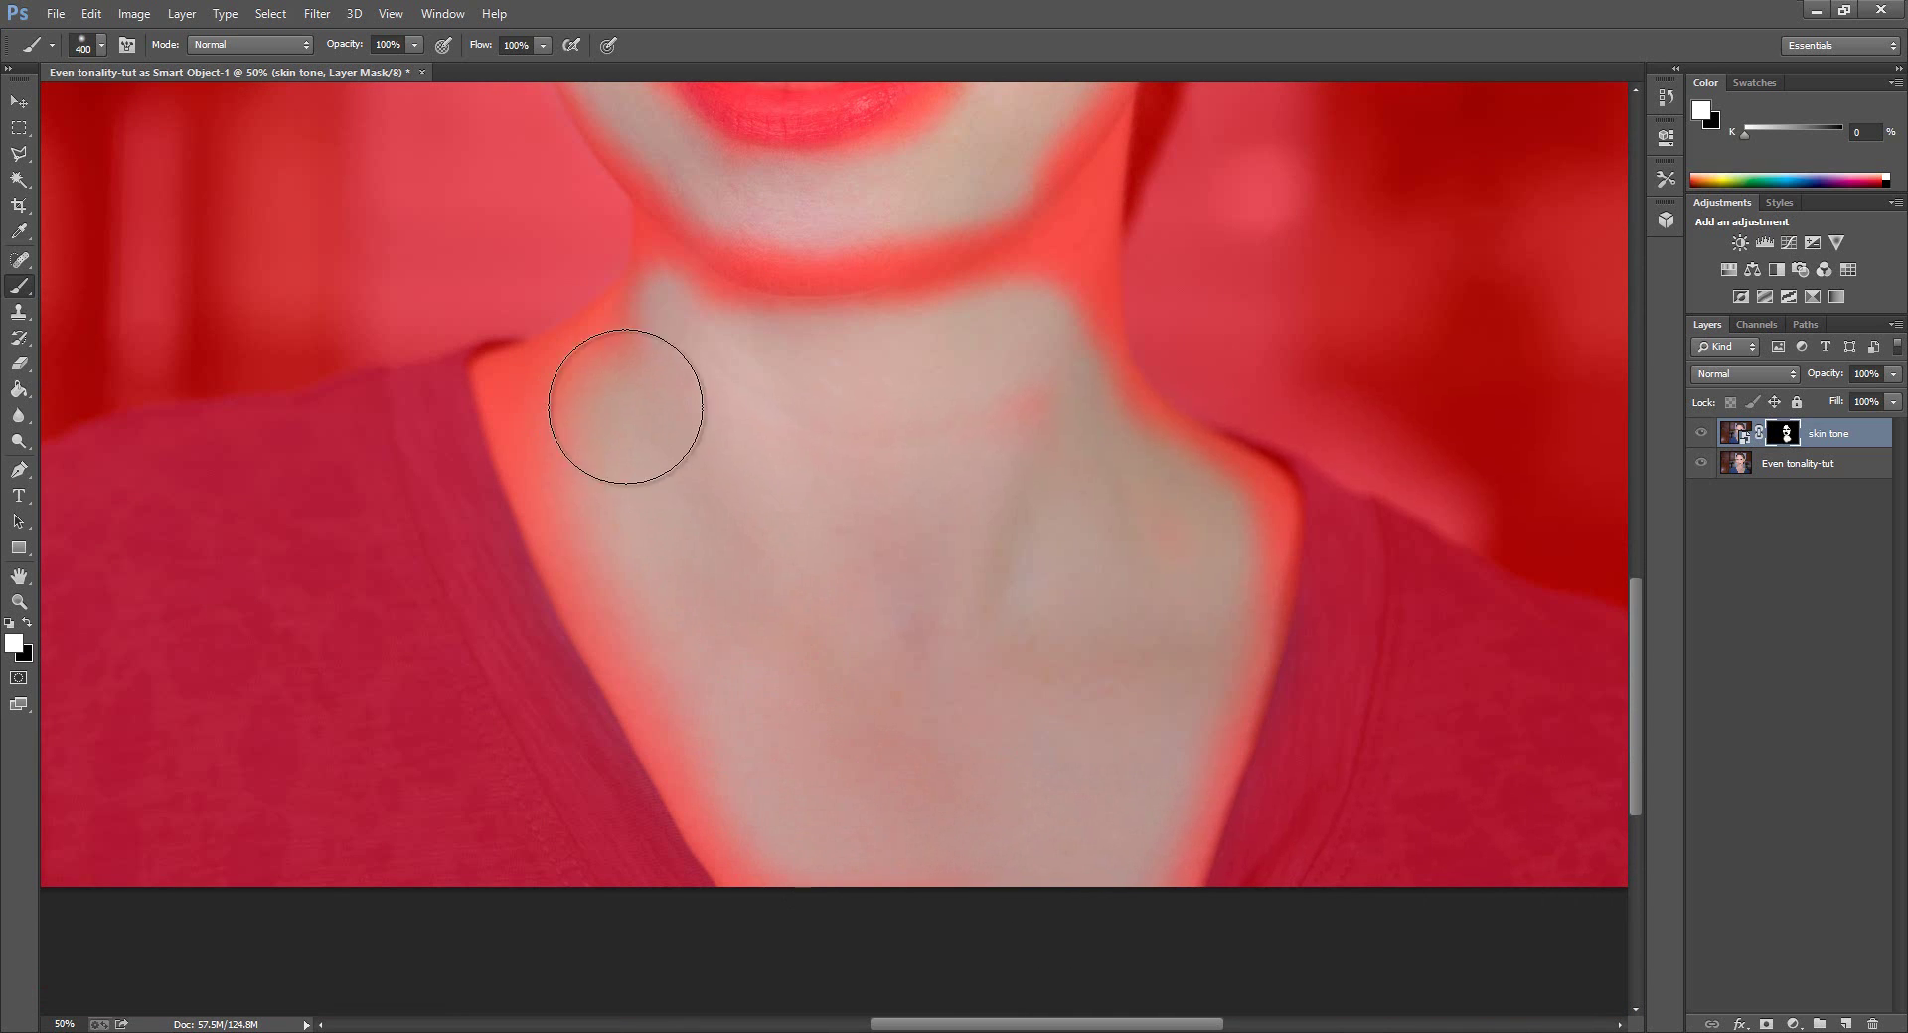
Shrink the brush and hide the red mask overlay to view the normal photo.
scroll(885, 533, up, 8)
scroll(912, 534, up, 3)
key(bracketleft)
key(bracketleft)
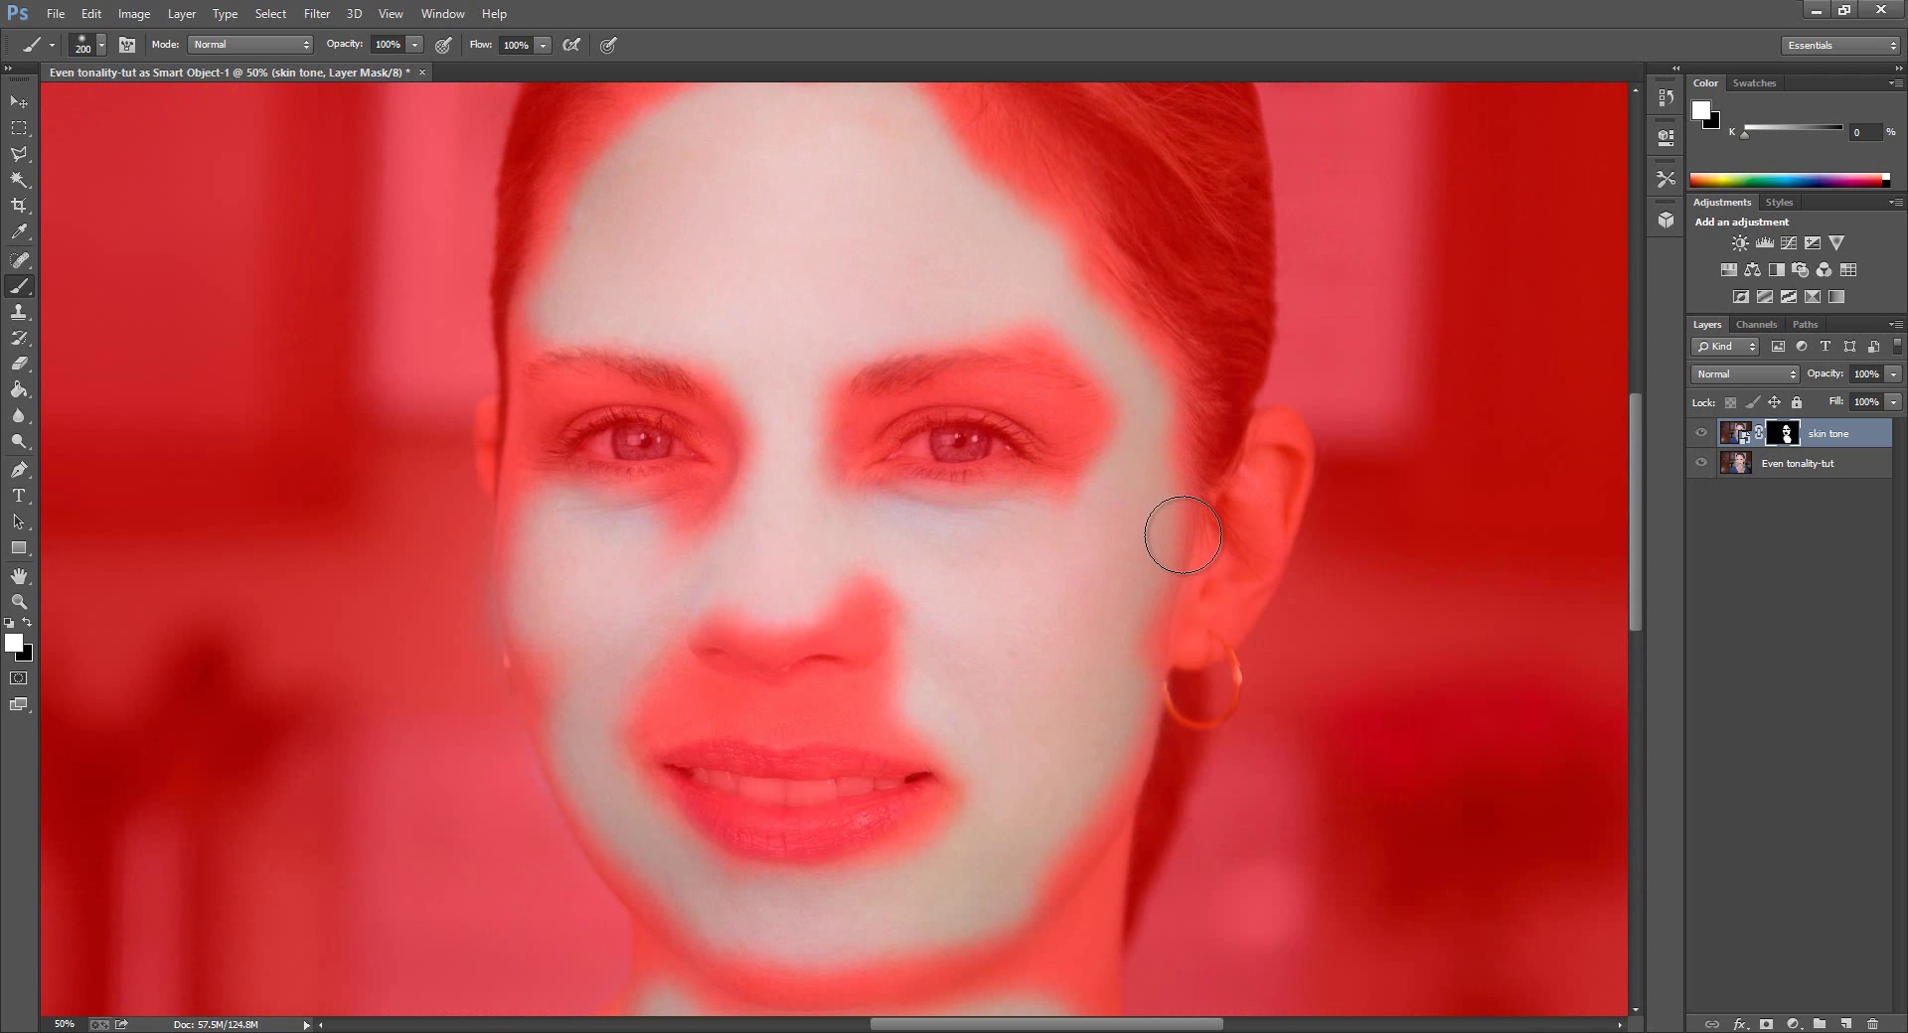
key(backslash)
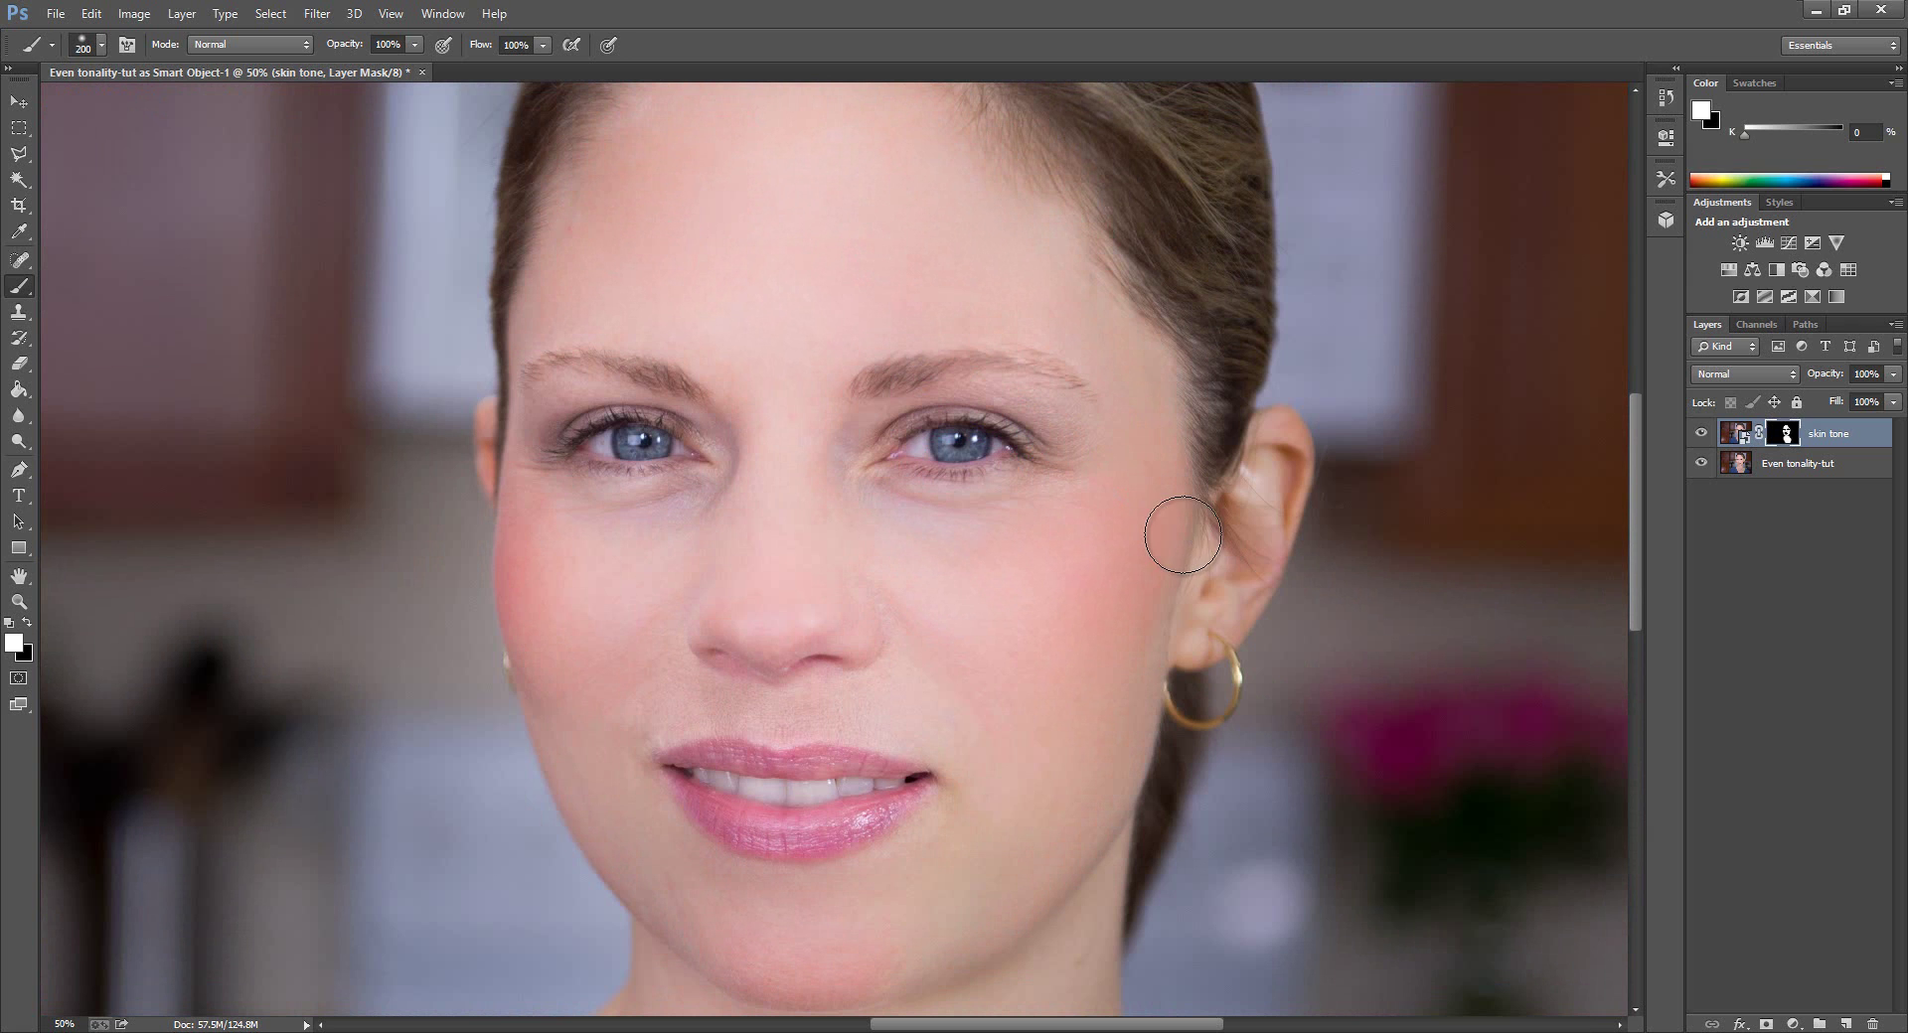
scroll(1182, 533, down, 3)
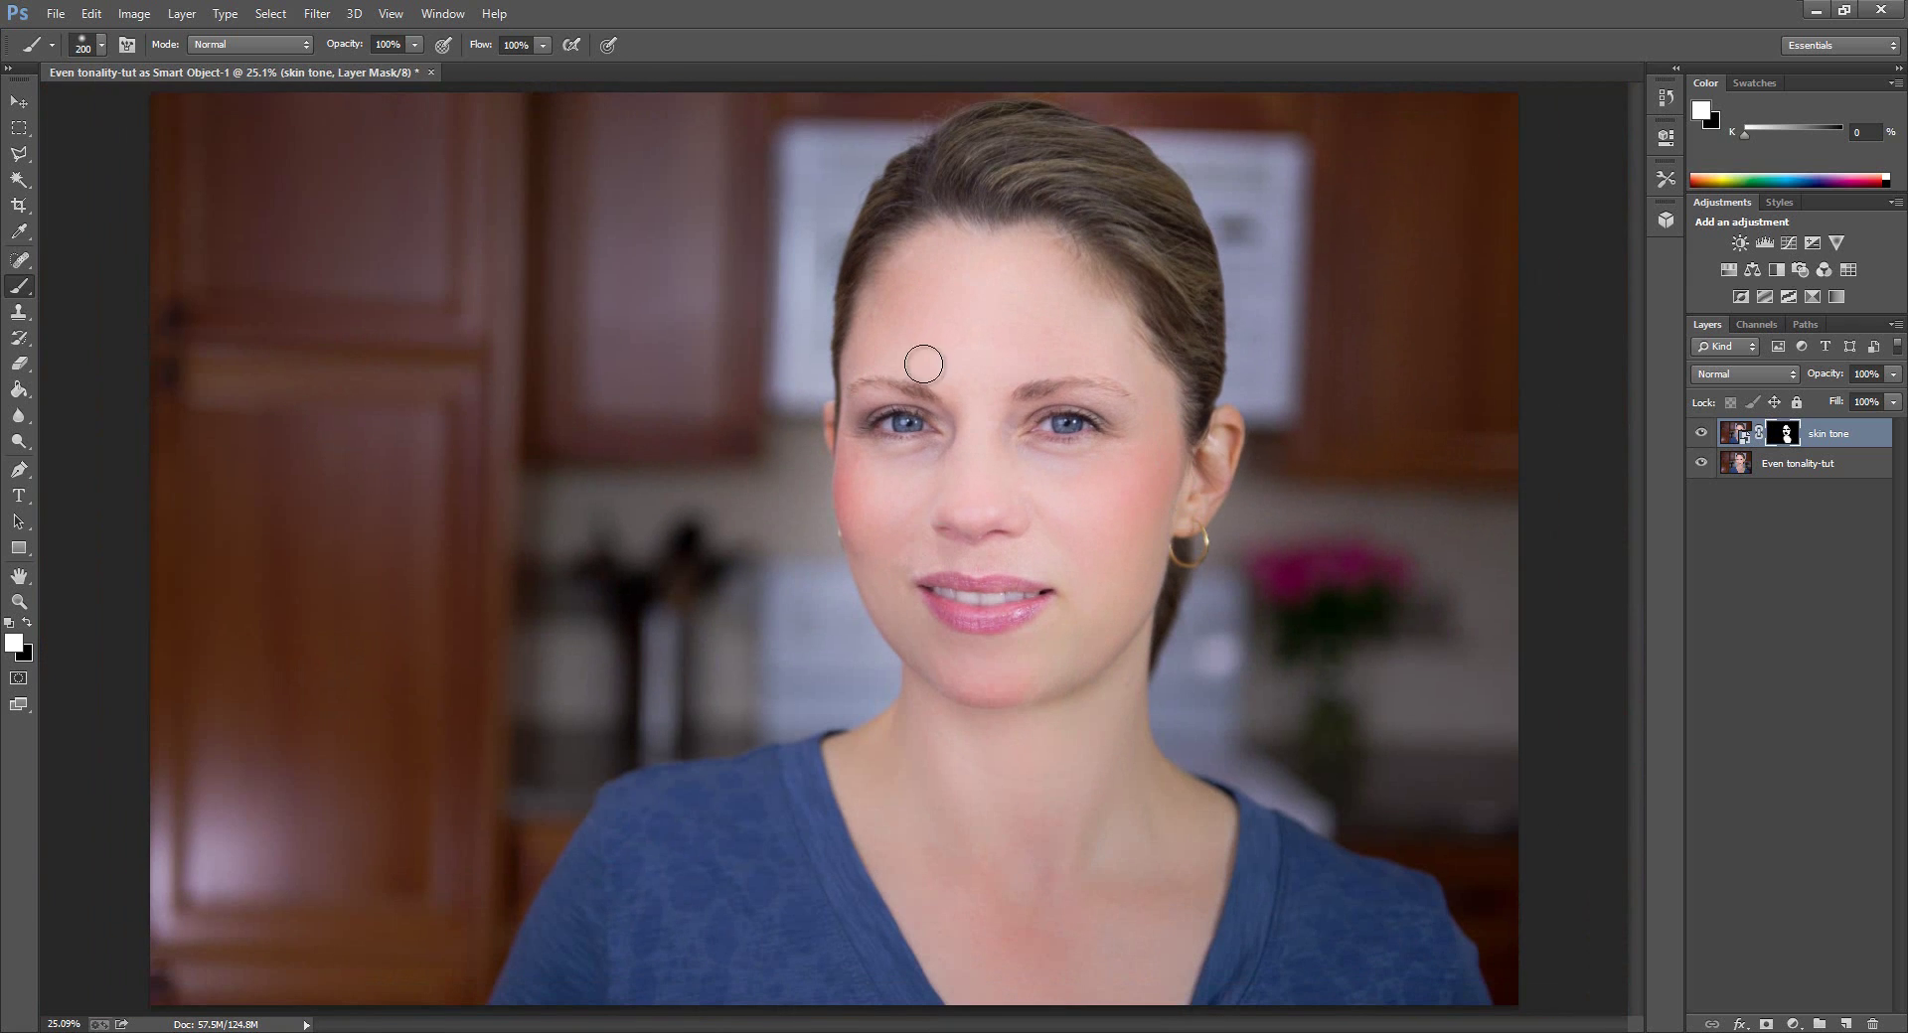
click(1702, 435)
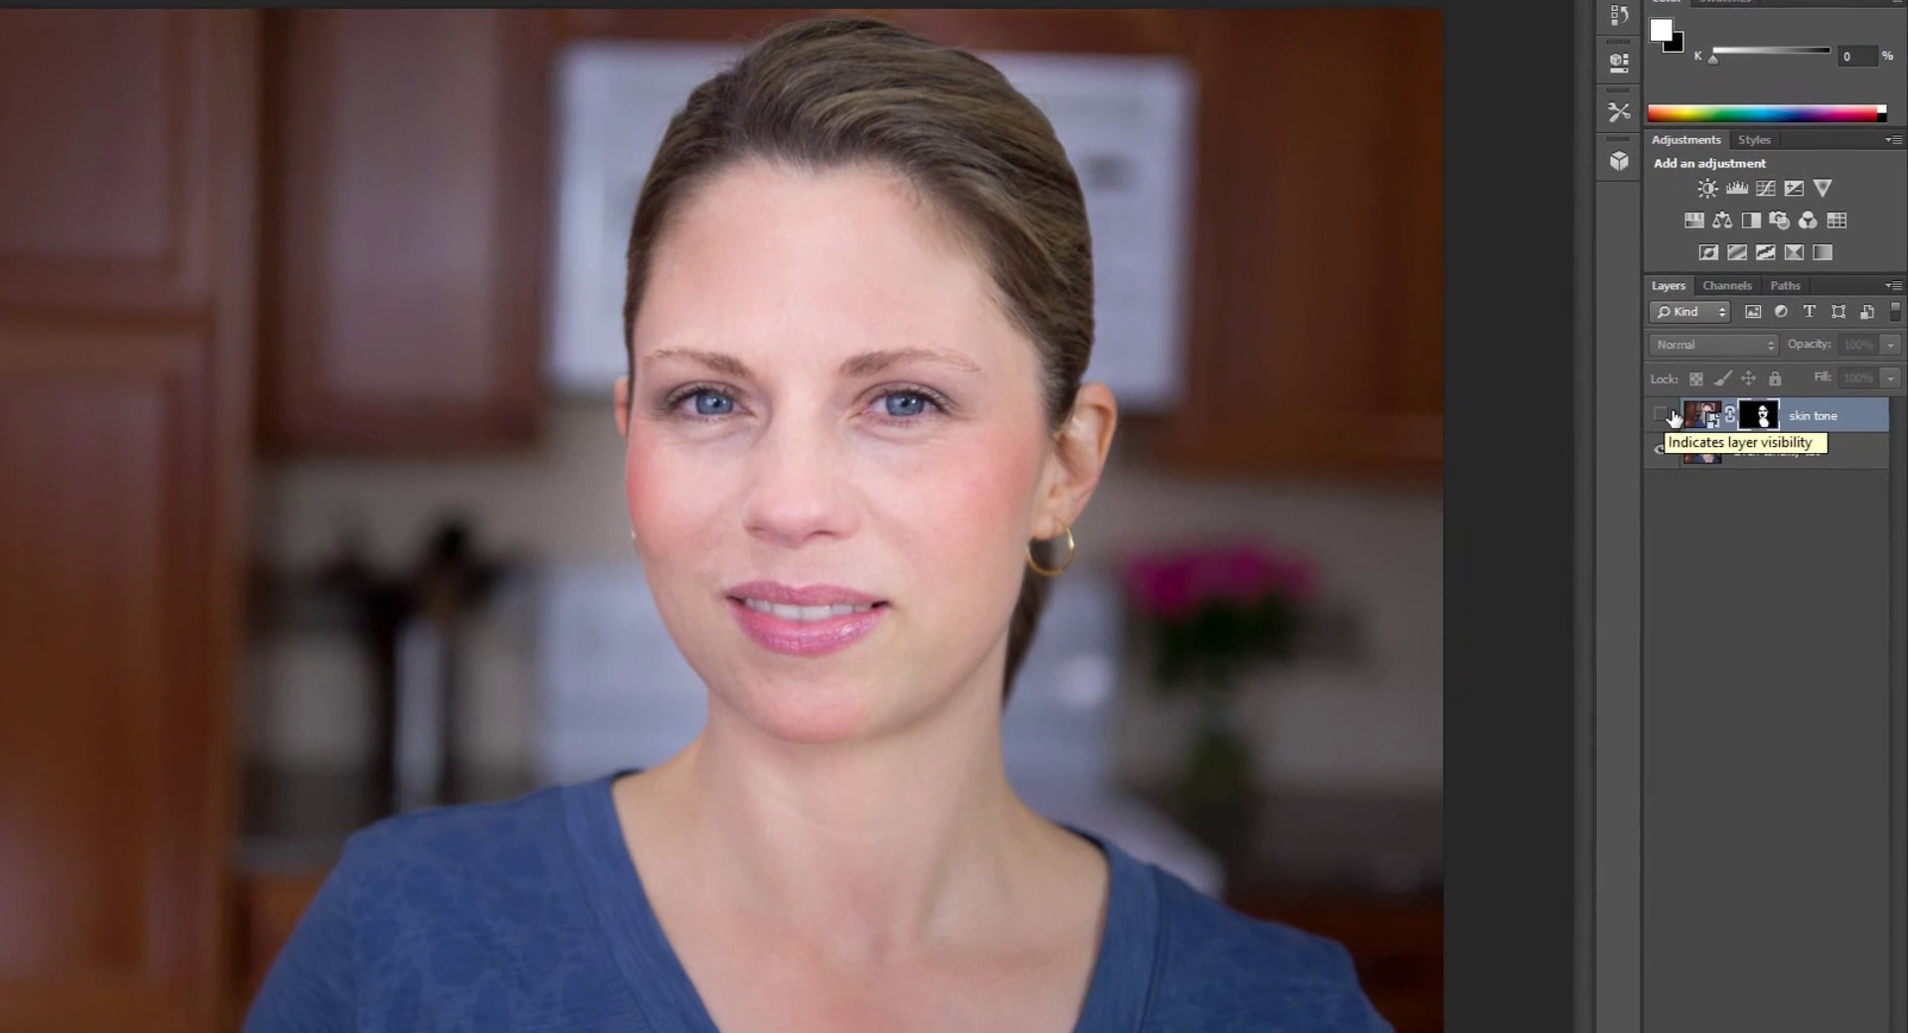
click(1695, 425)
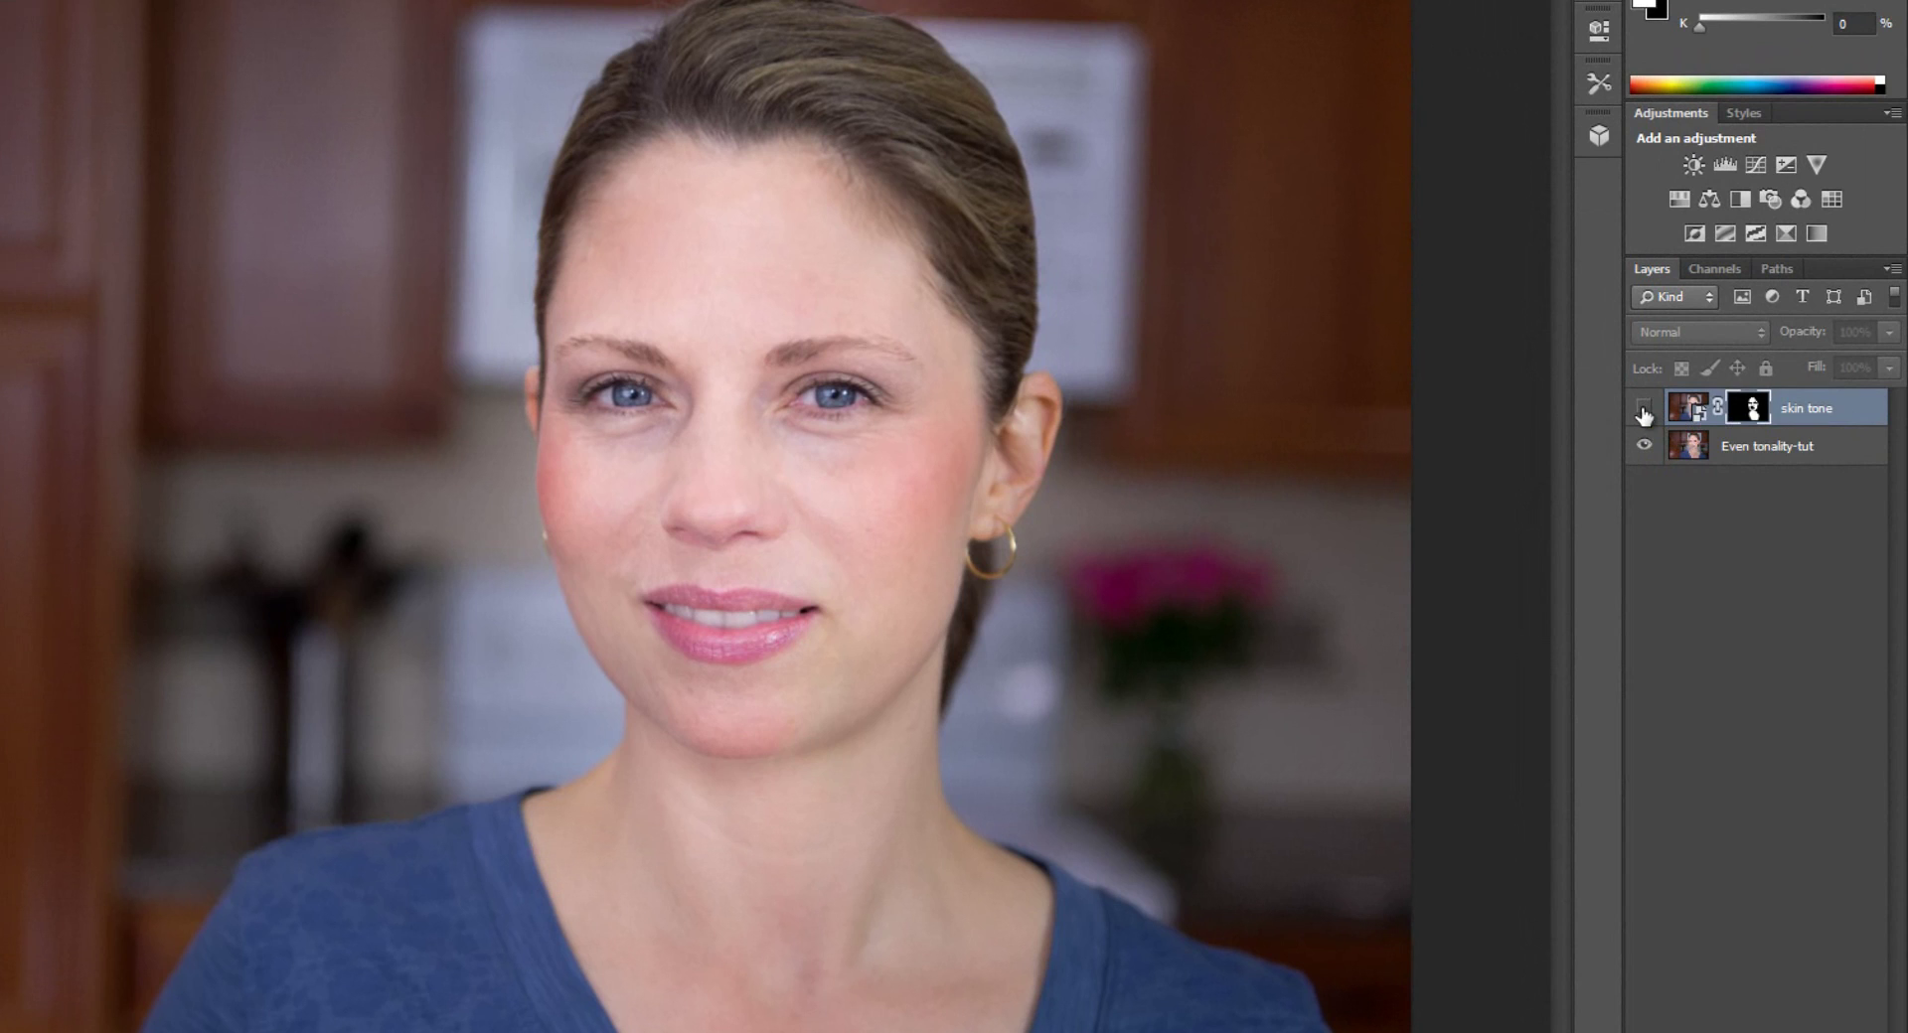
click(1644, 409)
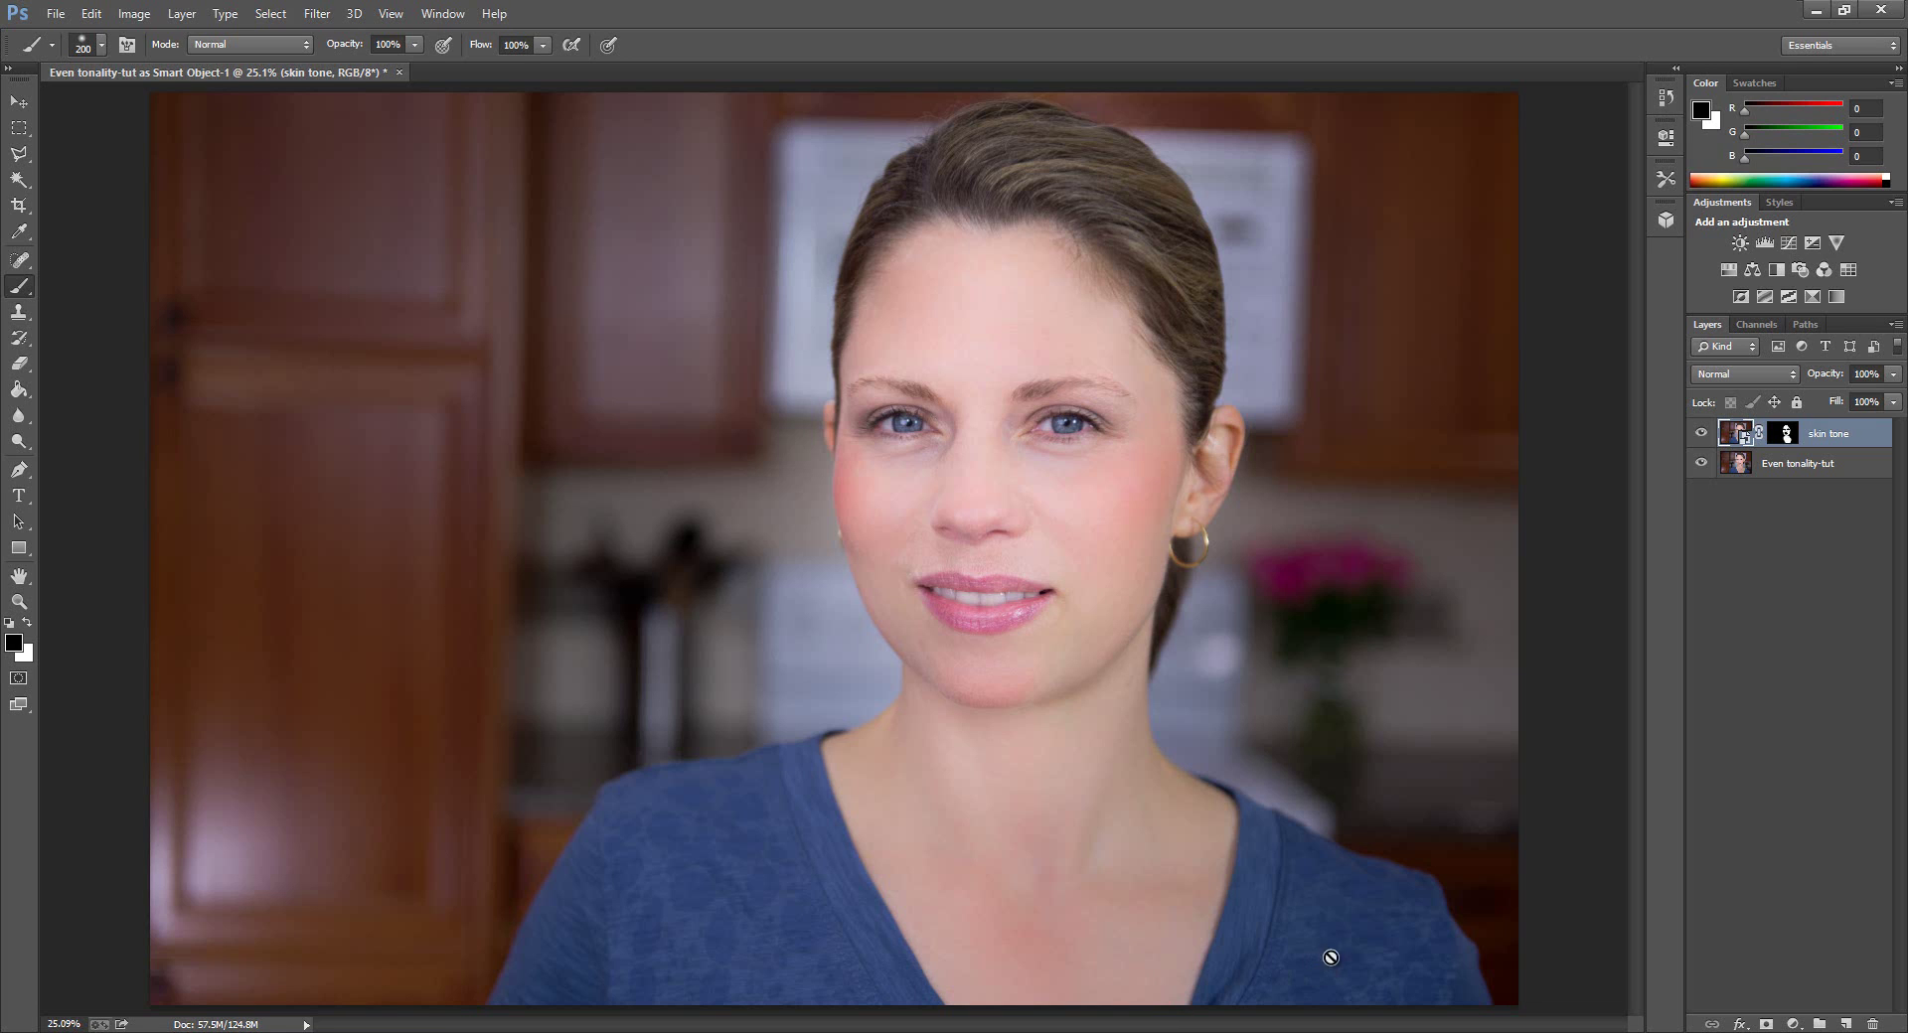
Replace skin tone with a copy of Even tonality-tut and apply Camera Raw Clarity -60.
drag(1858, 433, 1872, 1019)
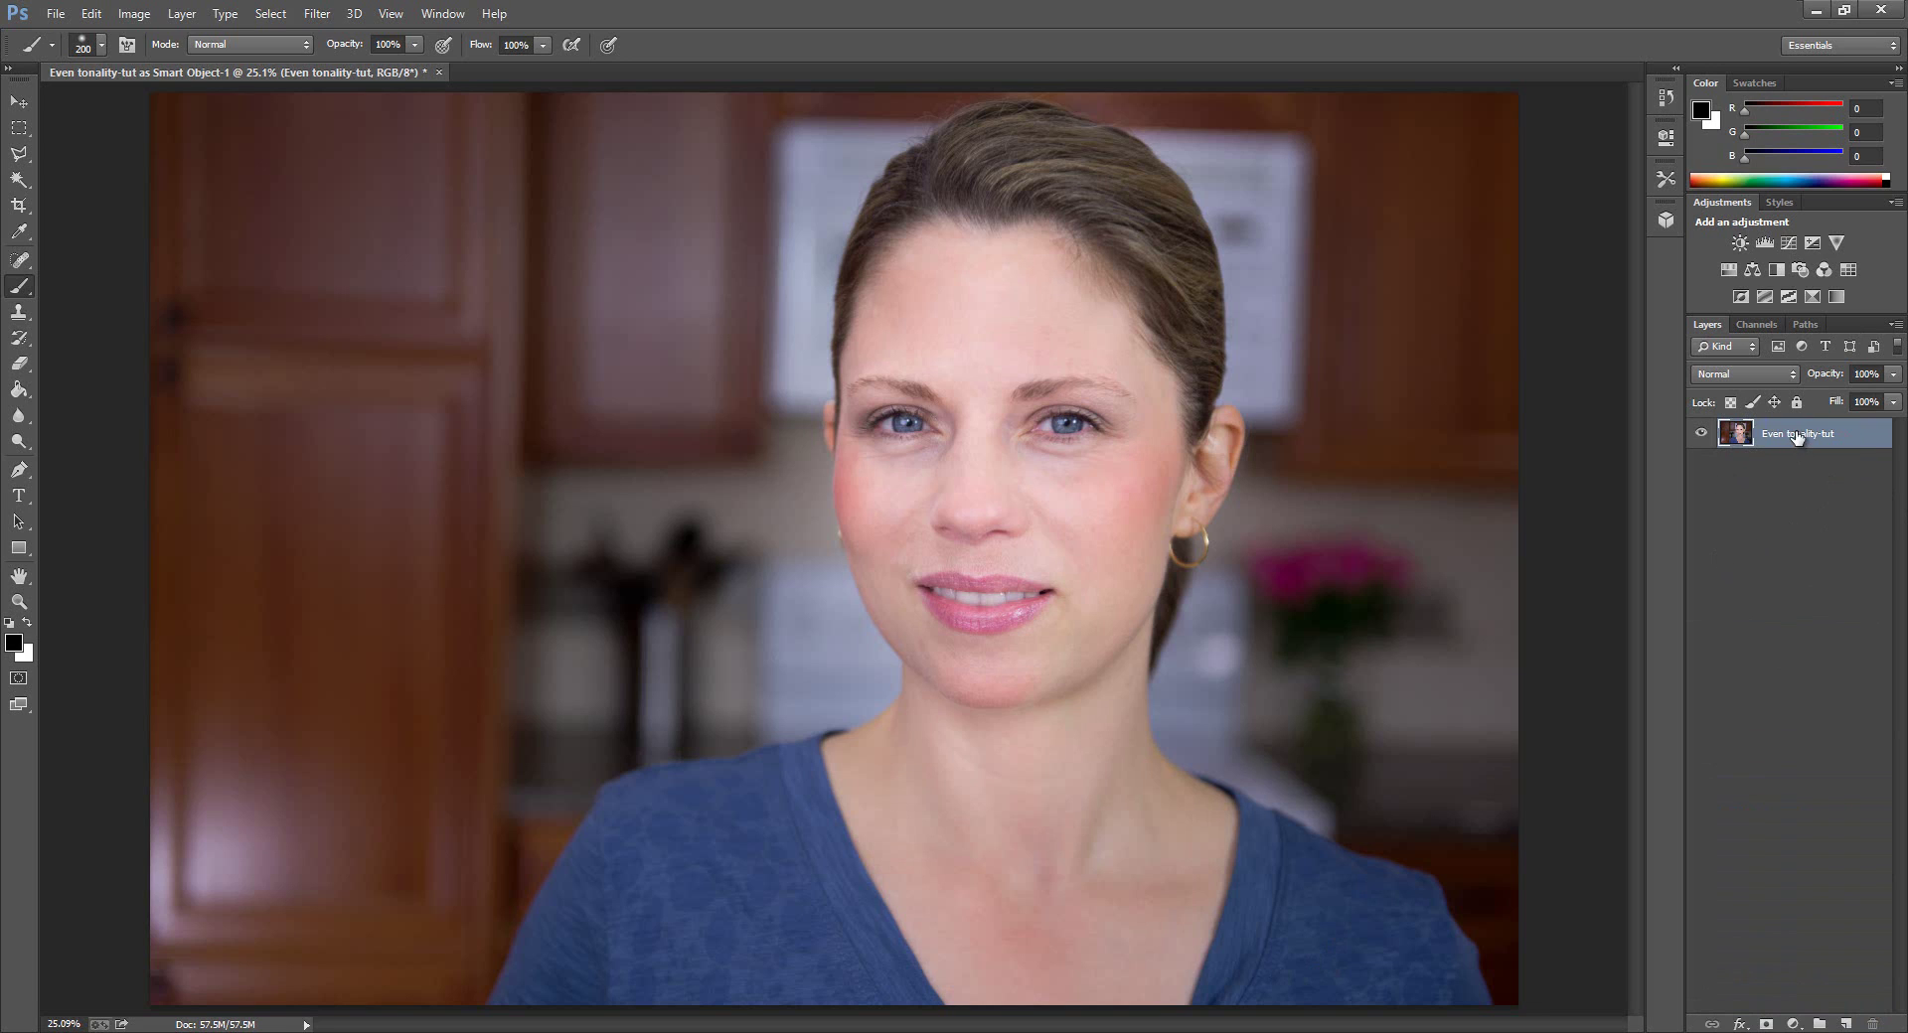
drag(1794, 437, 1846, 1023)
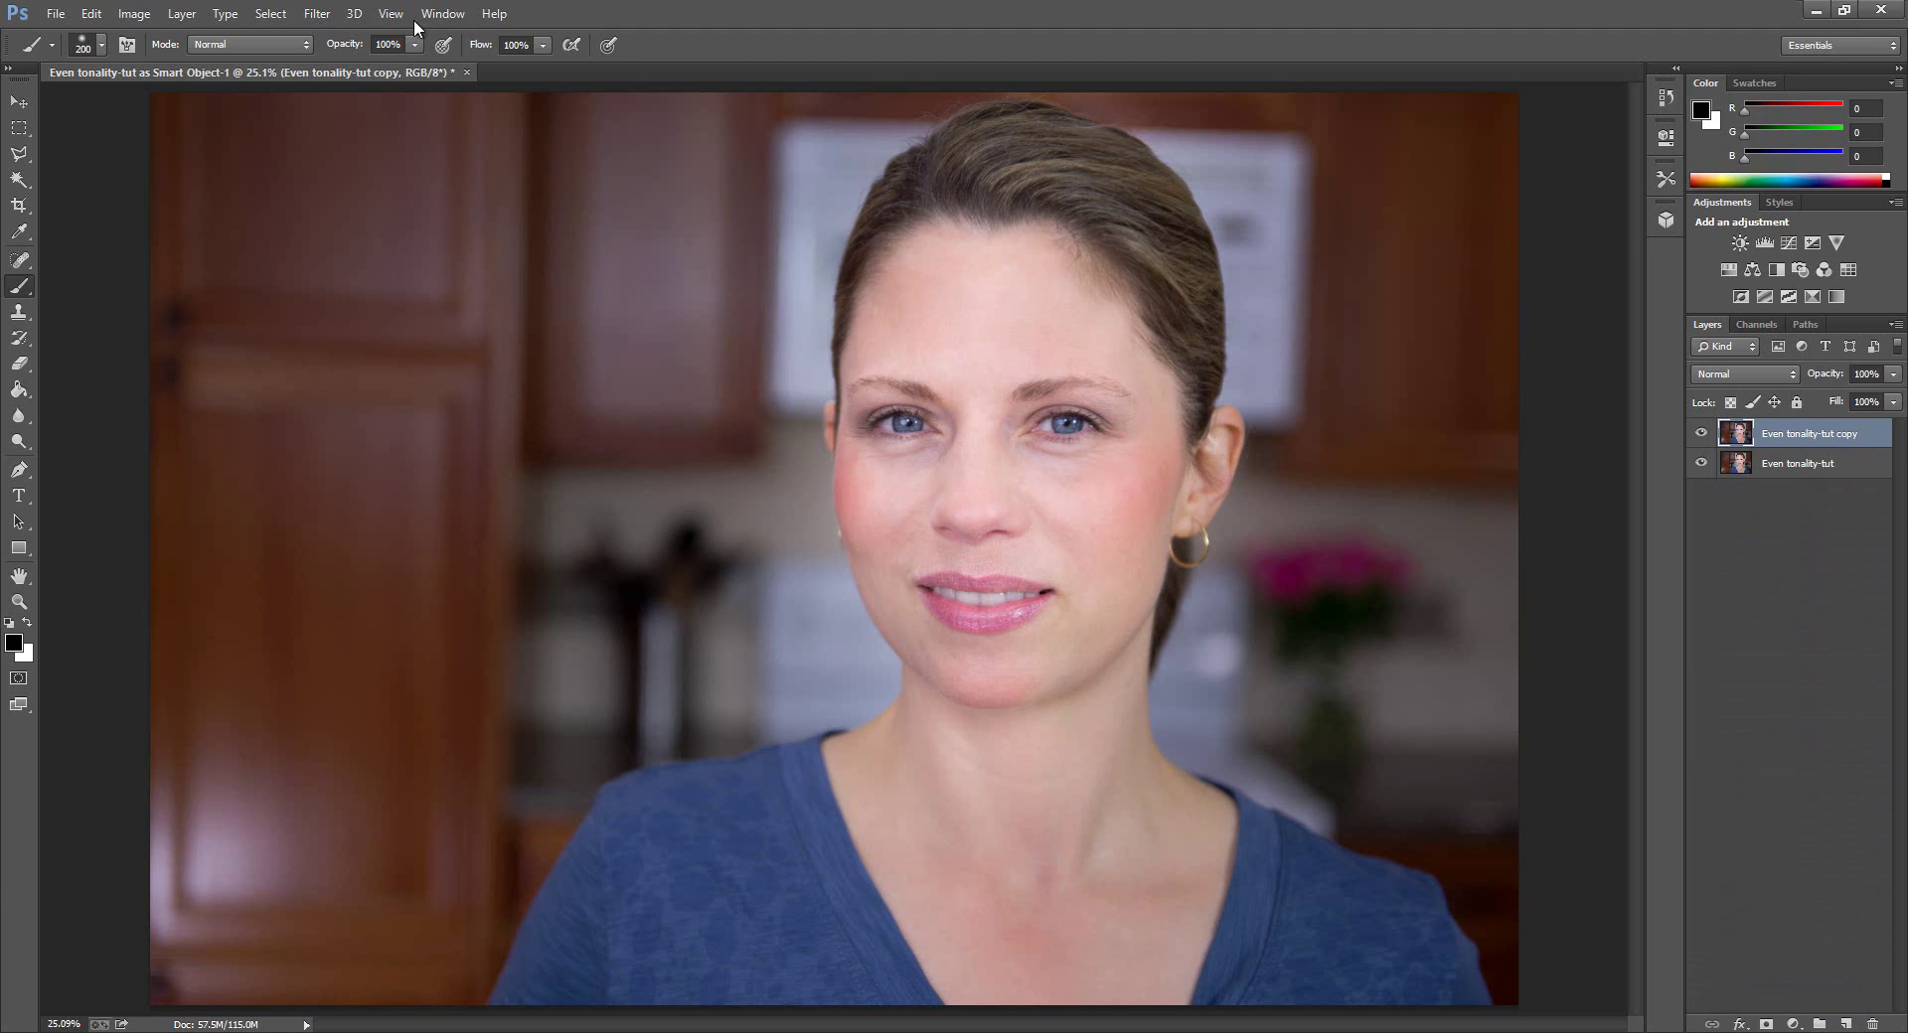
click(317, 14)
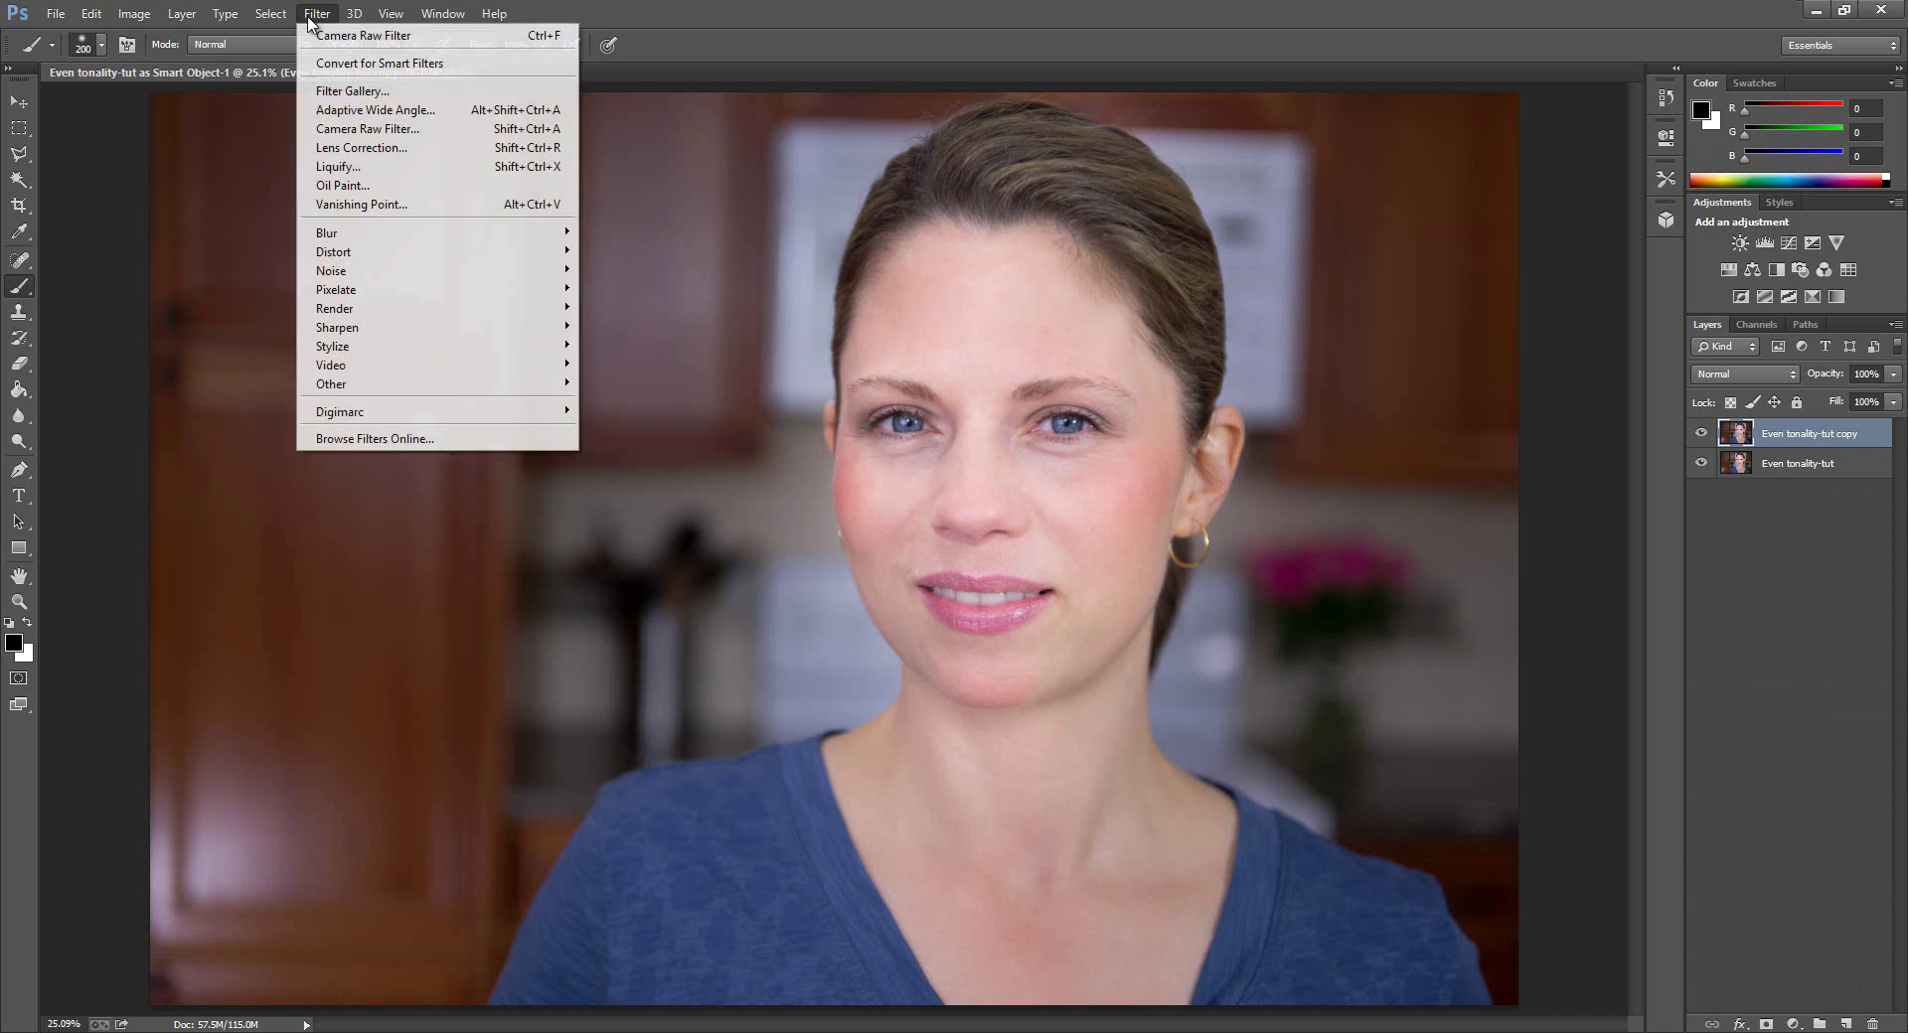
click(350, 129)
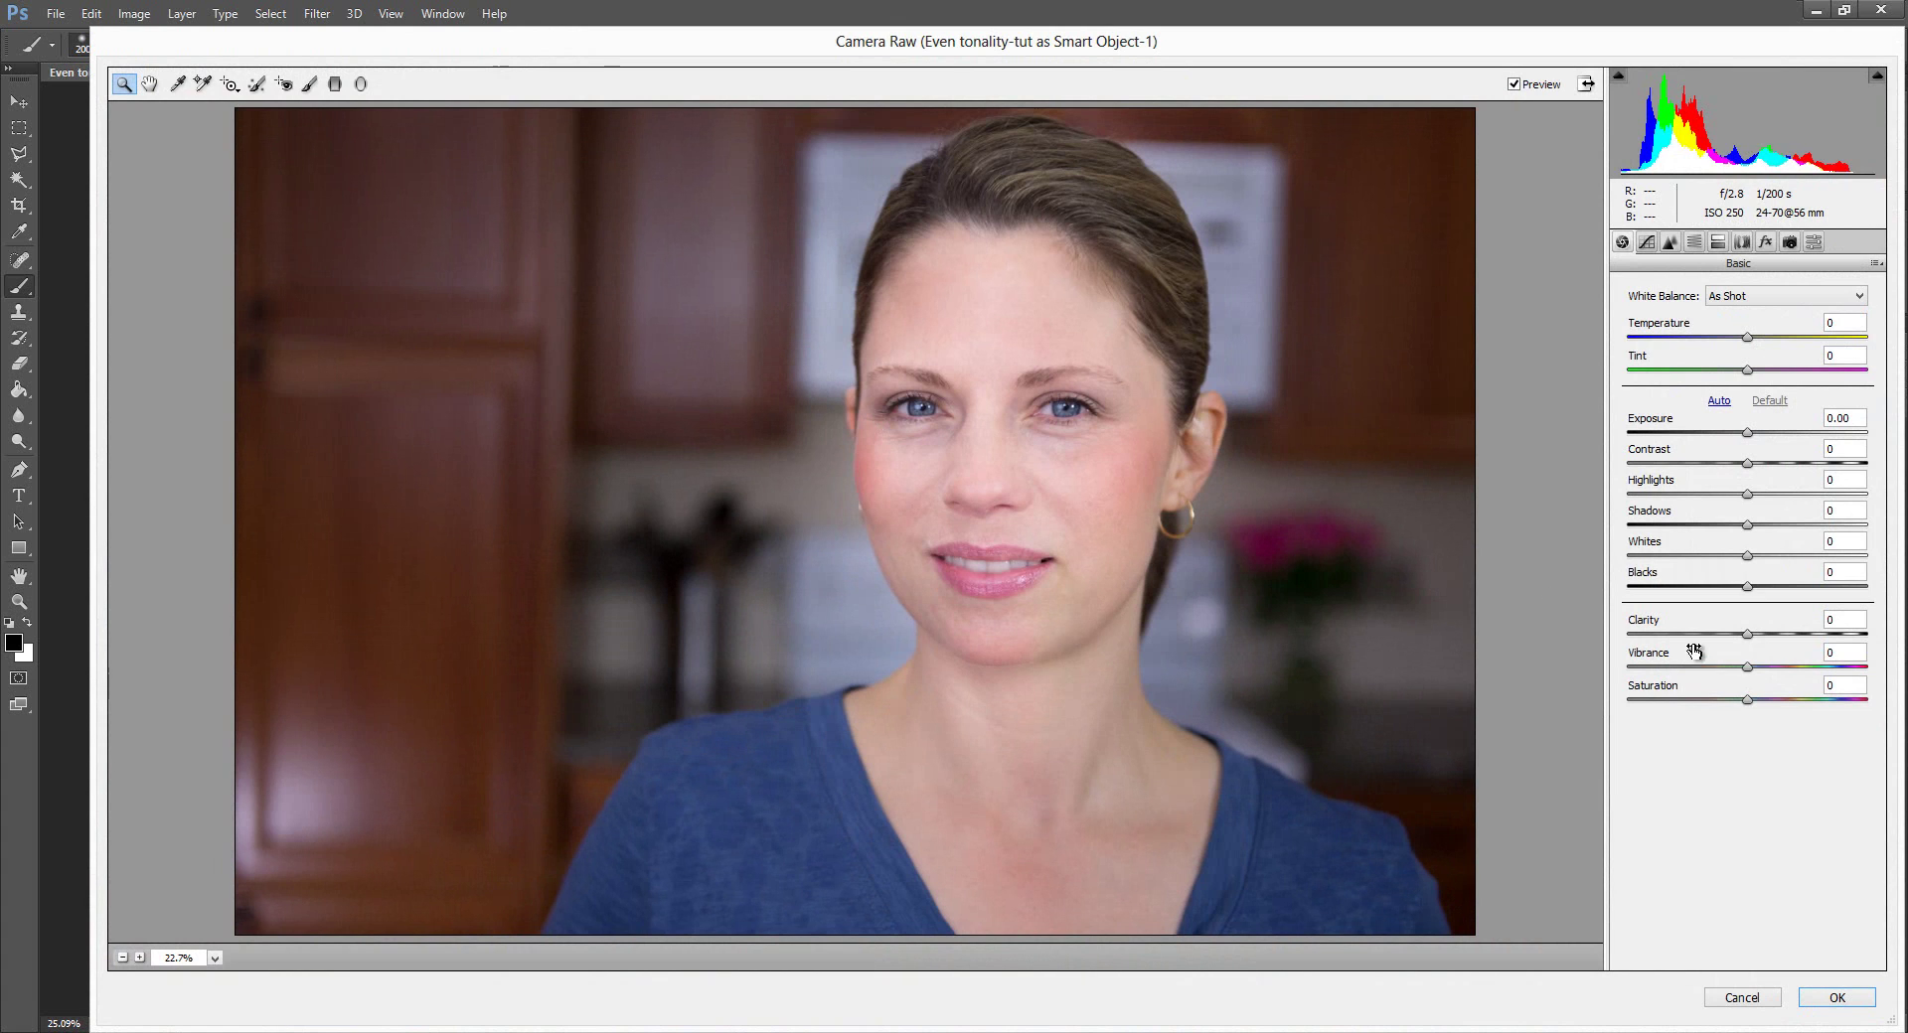
drag(1747, 633, 1676, 648)
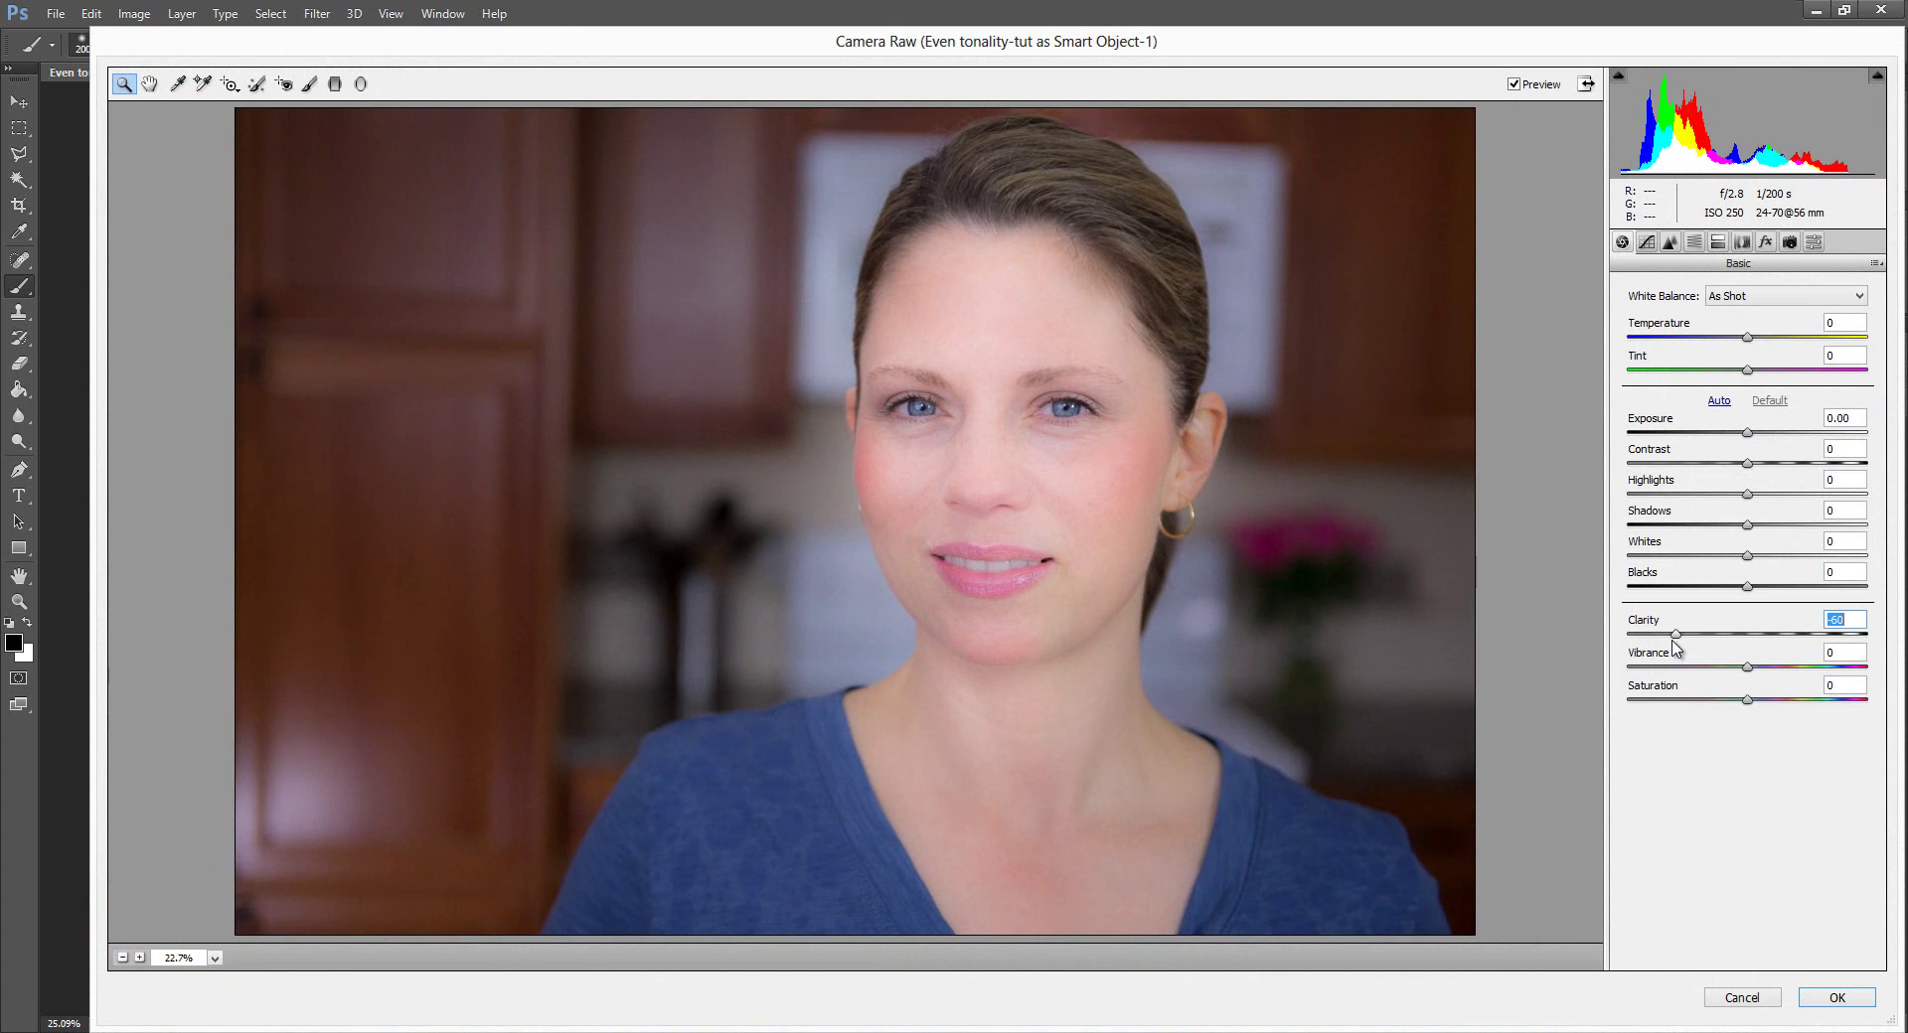
click(1843, 998)
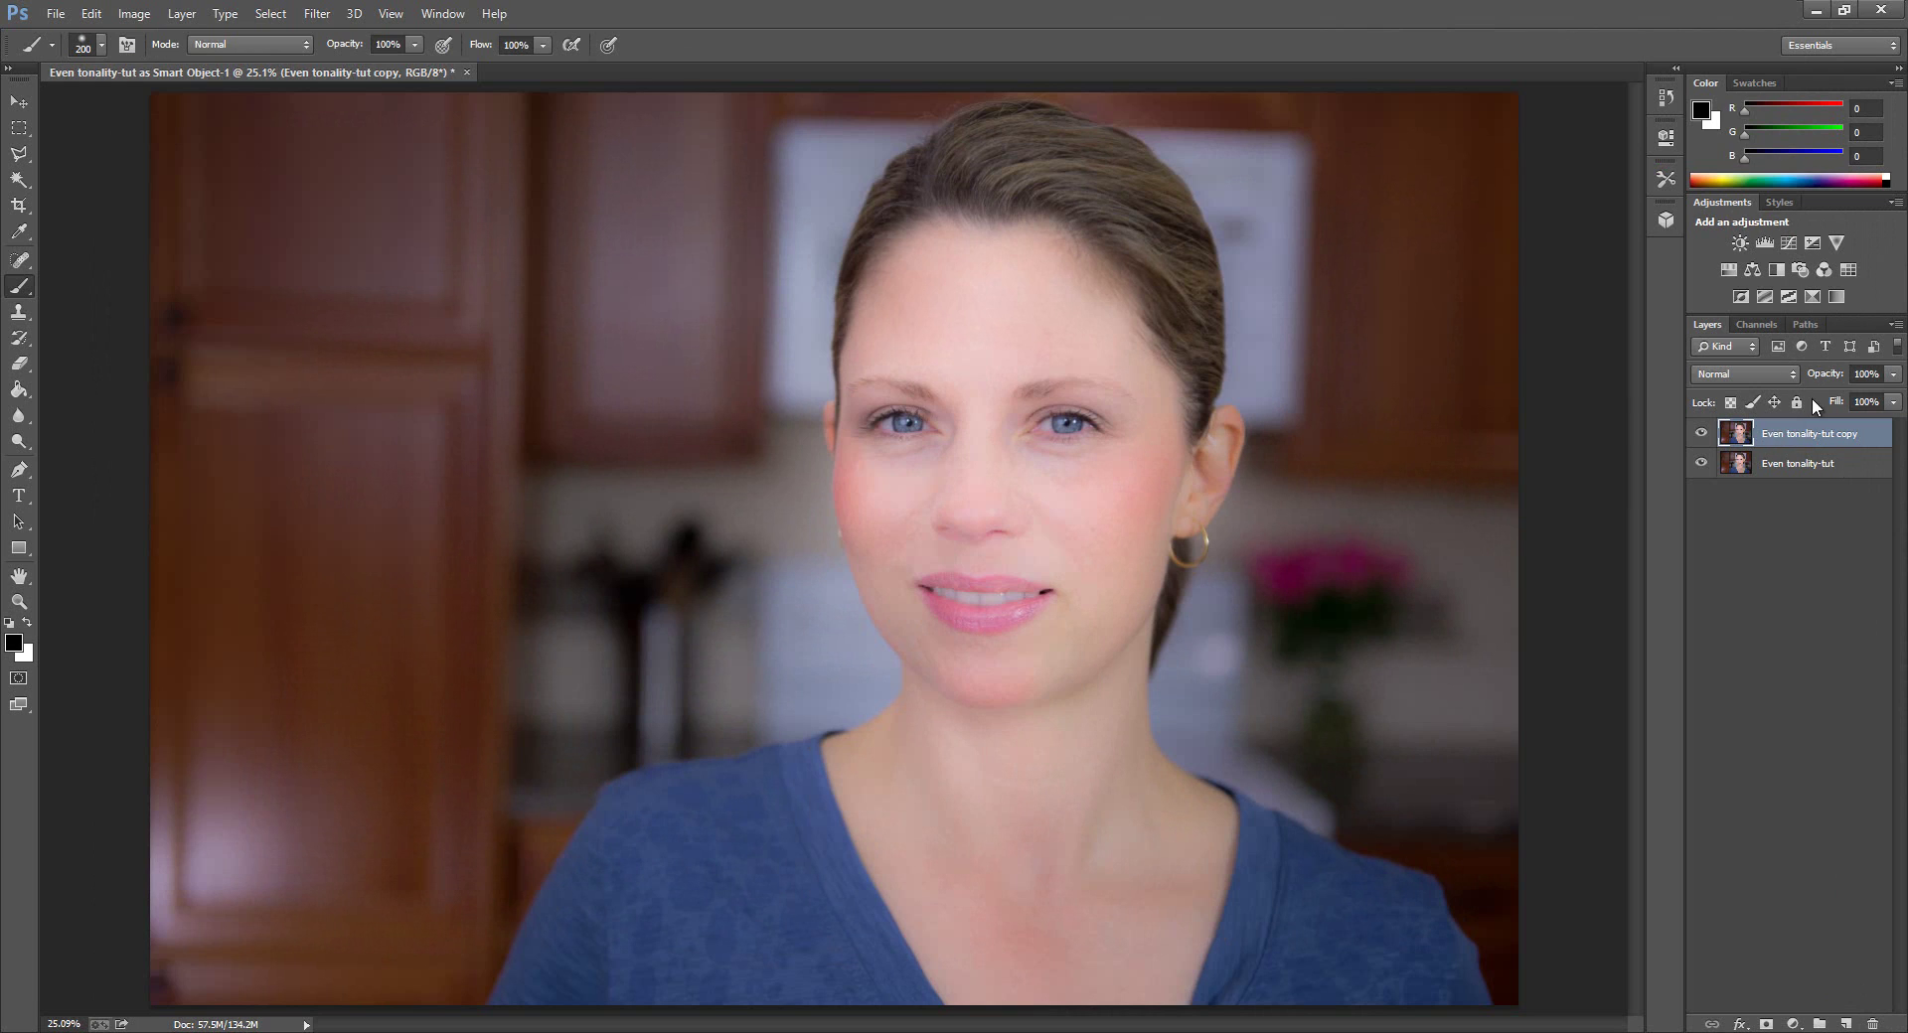